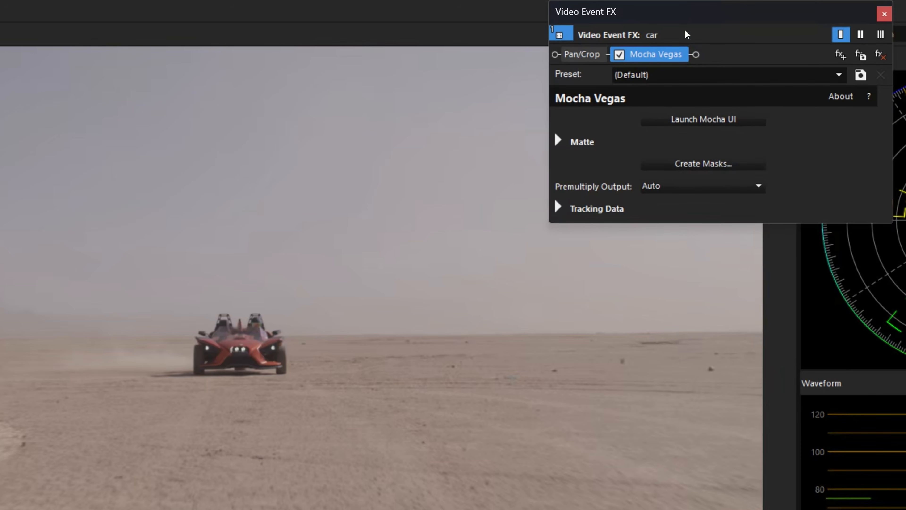
# Launch the Mocha tracking interface from the Mocha Vegas effect on the car event.
pyautogui.click(655, 121)
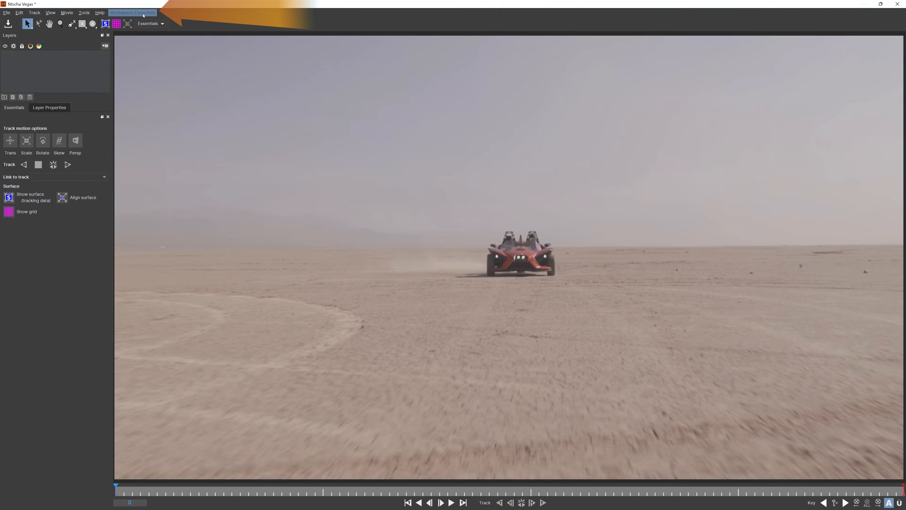
# Look through the alternative workspace layouts, including Big Picture and Roto, and return to Essentials.
pyautogui.click(140, 12)
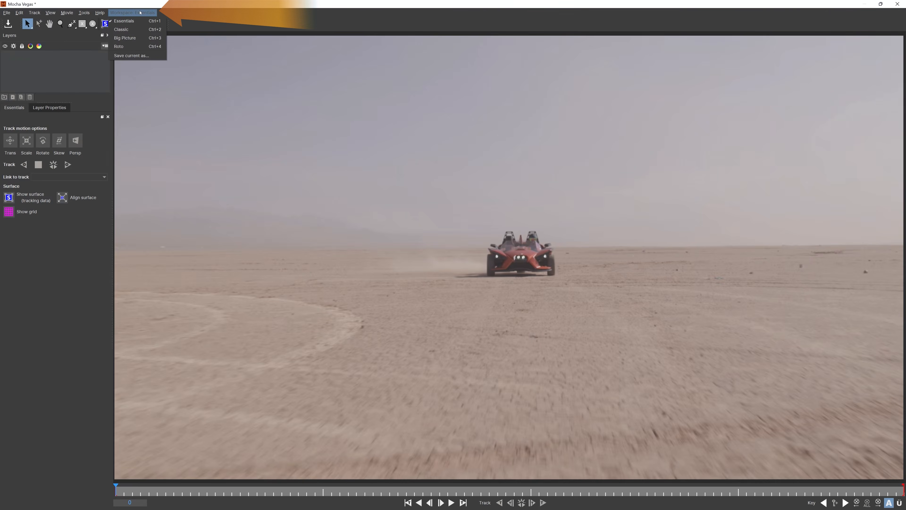
pyautogui.click(121, 29)
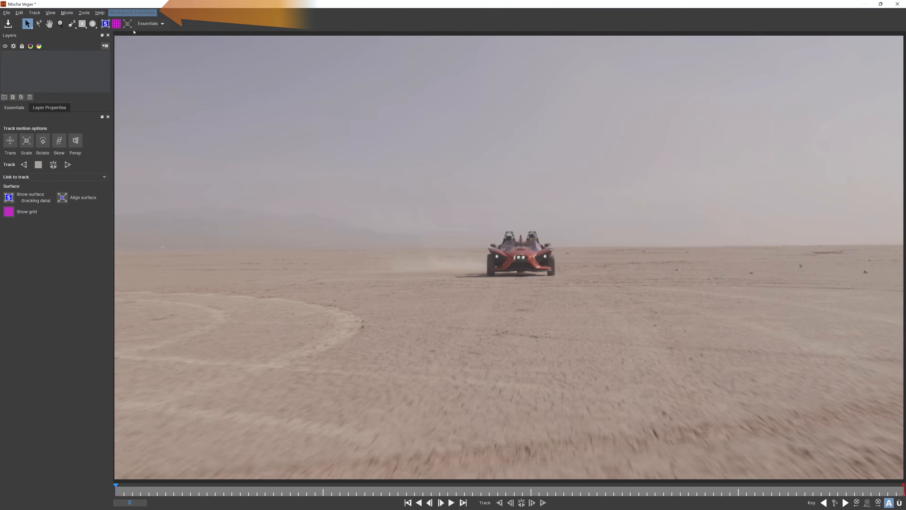
pyautogui.click(130, 13)
pyautogui.click(128, 38)
pyautogui.click(130, 12)
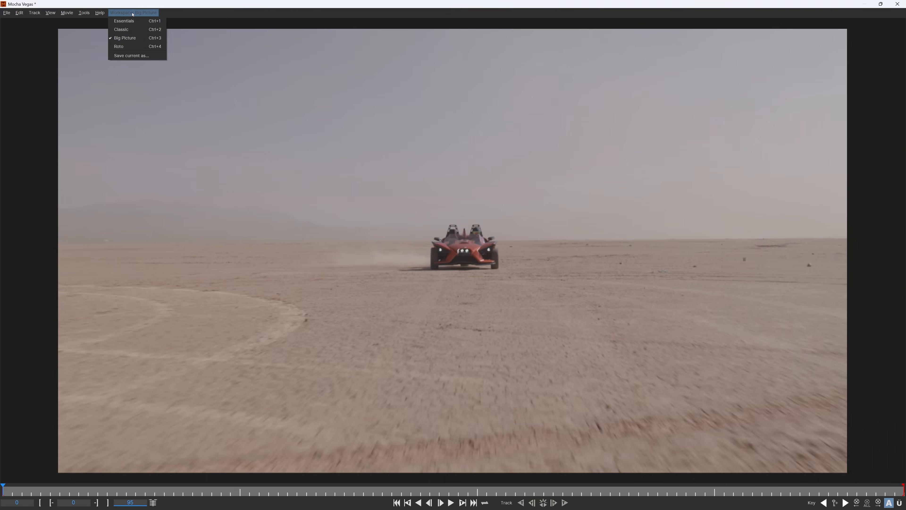
pyautogui.click(124, 47)
pyautogui.click(130, 13)
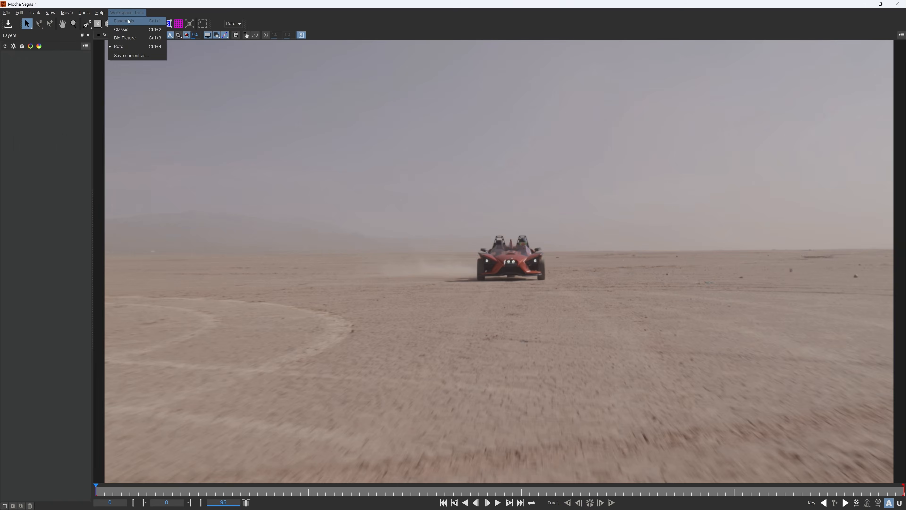
pyautogui.click(125, 21)
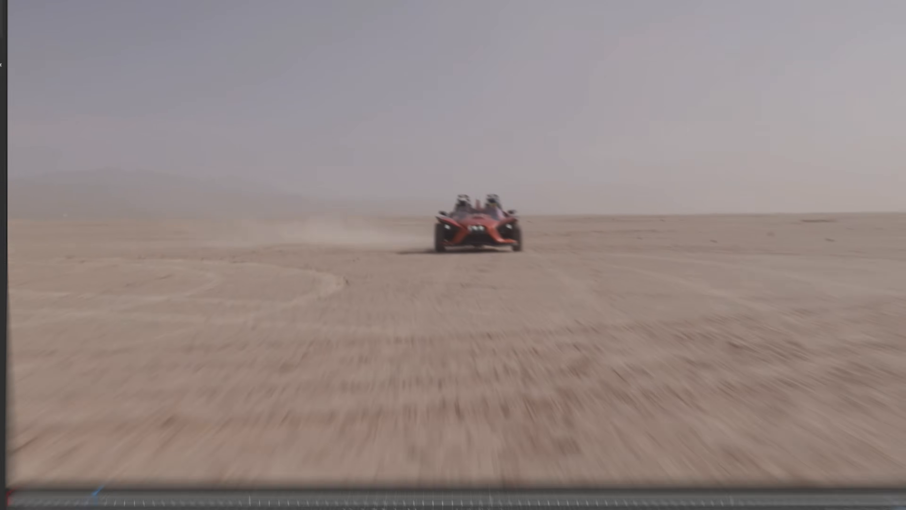
# Move the playhead to the clip's last frame, 95, where the car is largest.
pyautogui.moveTo(94, 492); pyautogui.dragTo(905, 488)
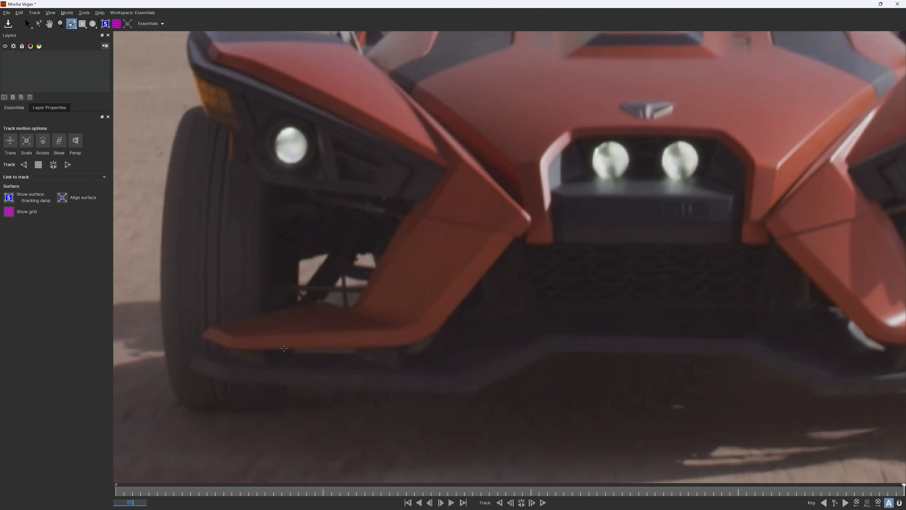
# Outline the car's front fender and wing beside one headlight with an X-spline on frame 95, and close the shape.
pyautogui.click(190, 330)
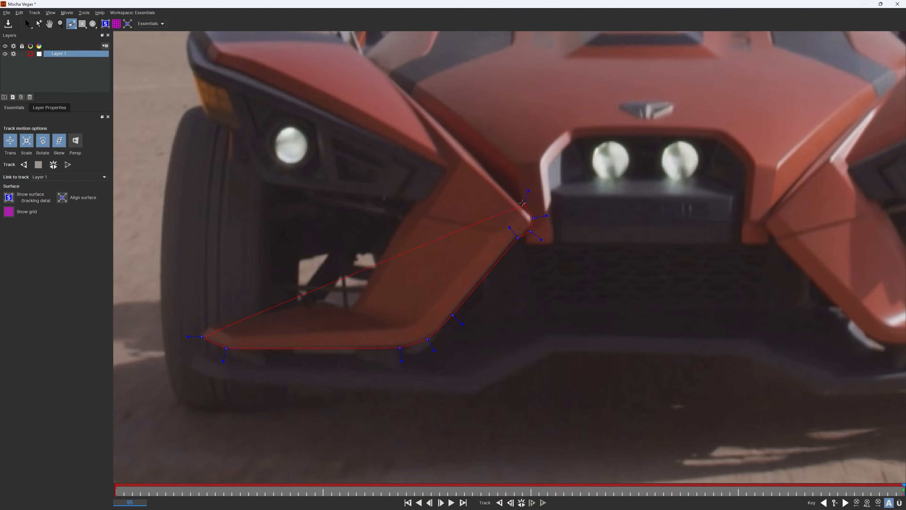
pyautogui.click(419, 103)
pyautogui.click(350, 43)
pyautogui.scroll(-2, 608, 379)
pyautogui.scroll(2, 466, 222)
pyautogui.scroll(1, 466, 222)
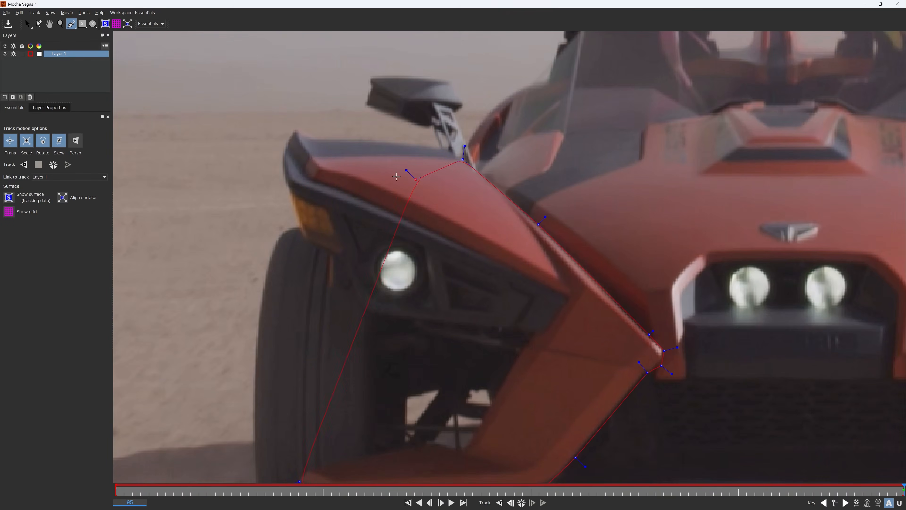
pyautogui.click(312, 157)
pyautogui.scroll(-7, 260, 137)
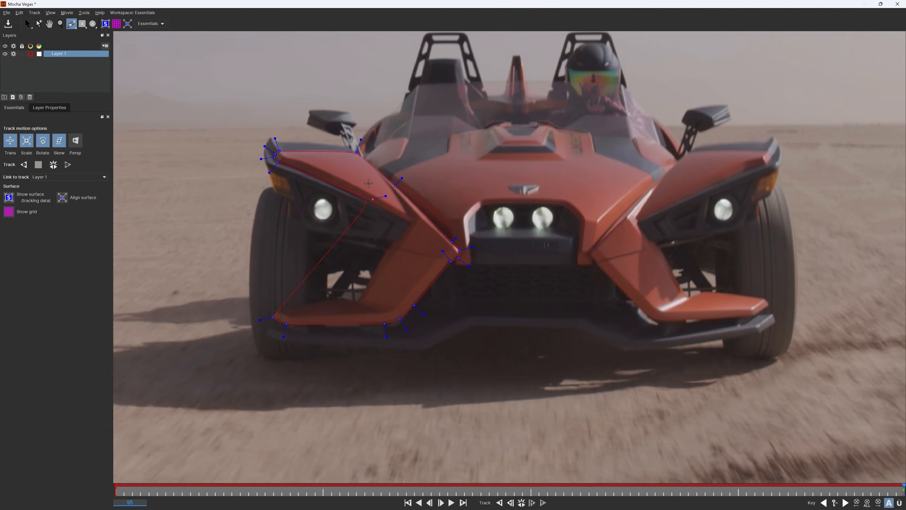
pyautogui.scroll(3, 369, 183)
pyautogui.moveTo(502, 281); pyautogui.dragTo(401, 229)
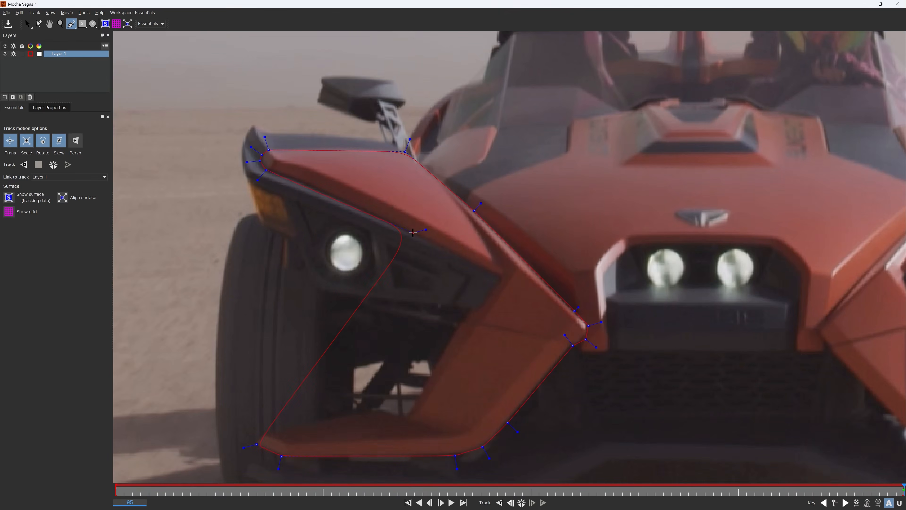
pyautogui.rightClick(347, 240)
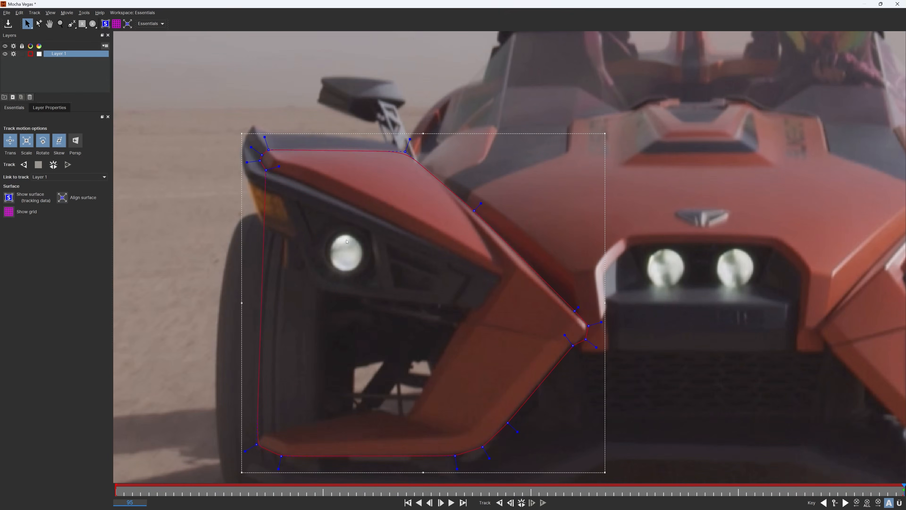
# Delete the layer holding the fender outline.
pyautogui.click(71, 65)
pyautogui.click(65, 54)
pyautogui.press('Delete')
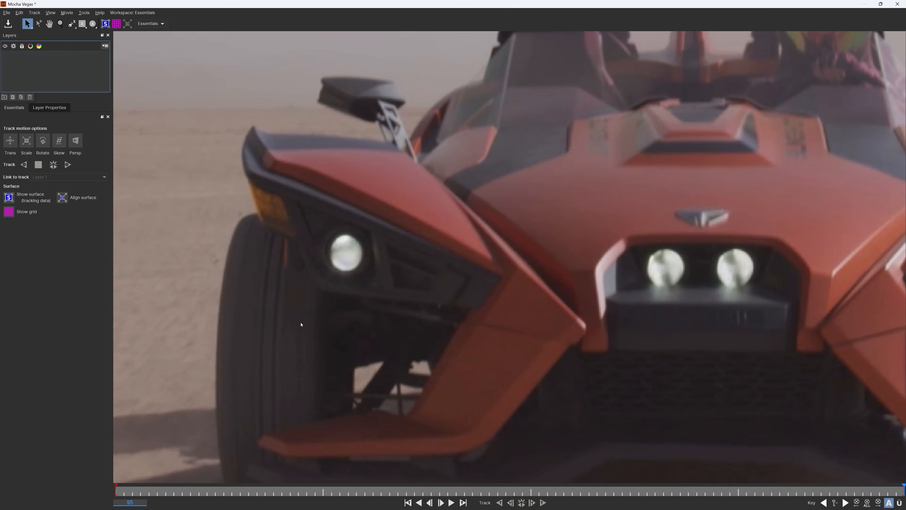
# Draw a rectangular X-spline around the car's whole front end, from the fender tops to the lower bumper.
pyautogui.scroll(-3, 282, 250)
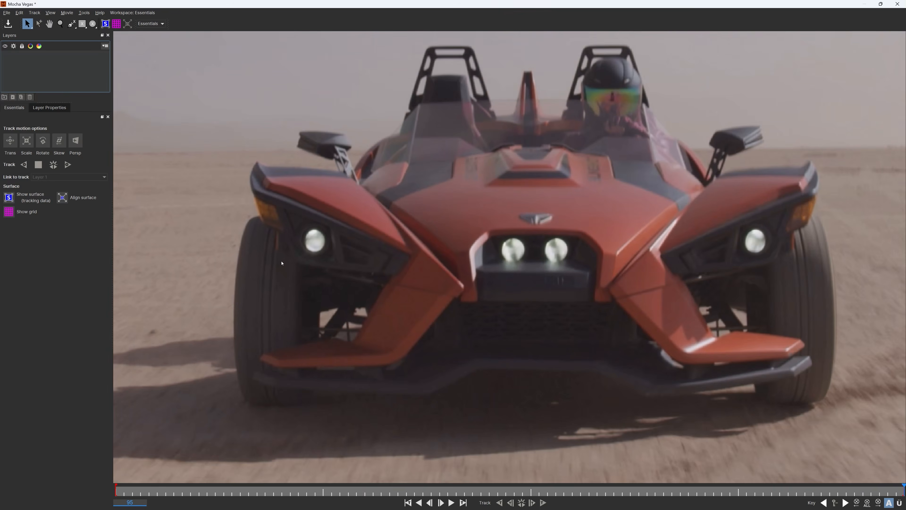
pyautogui.scroll(-1, 282, 263)
pyautogui.click(82, 24)
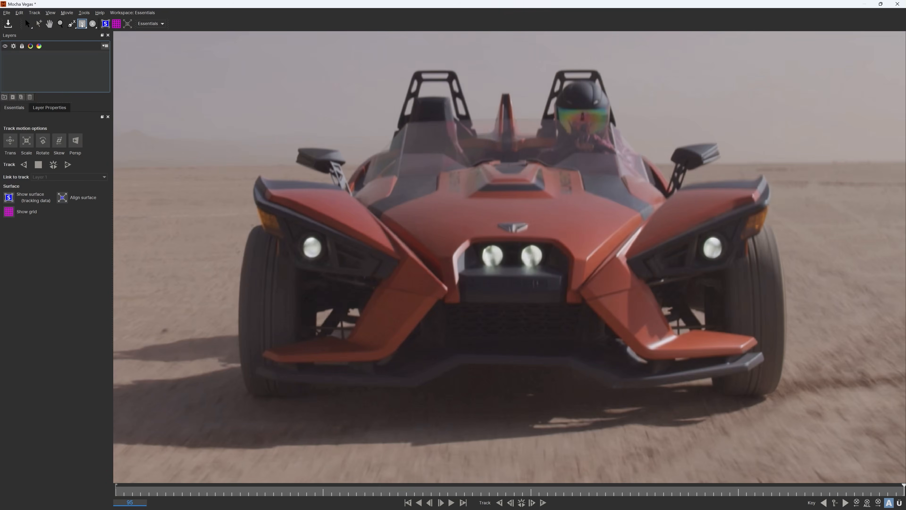
pyautogui.moveTo(249, 172); pyautogui.dragTo(774, 368)
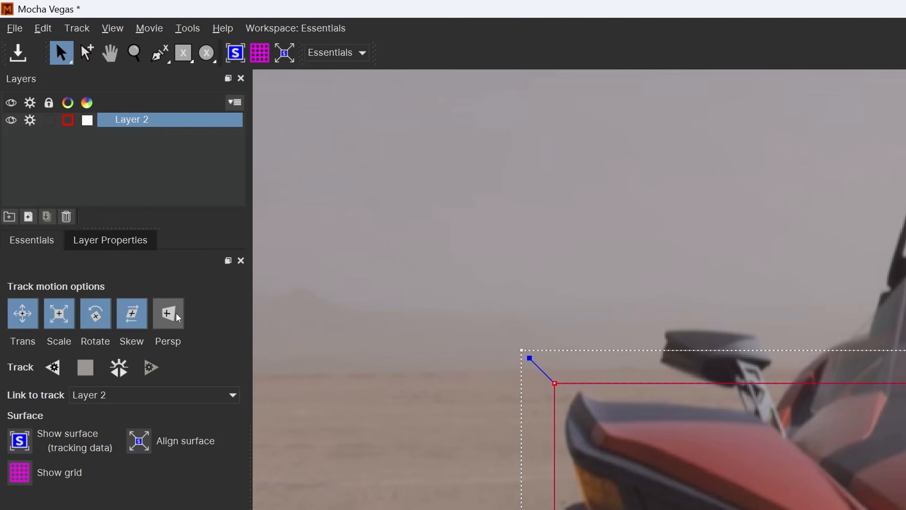
# Limit the track motion to translation and scale, with rotate, skew and perspective off.
pyautogui.click(131, 323)
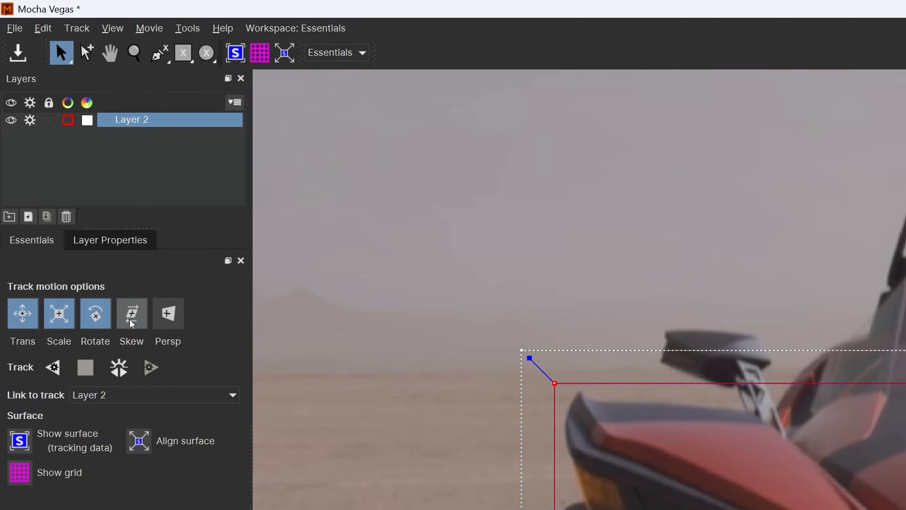
pyautogui.click(91, 313)
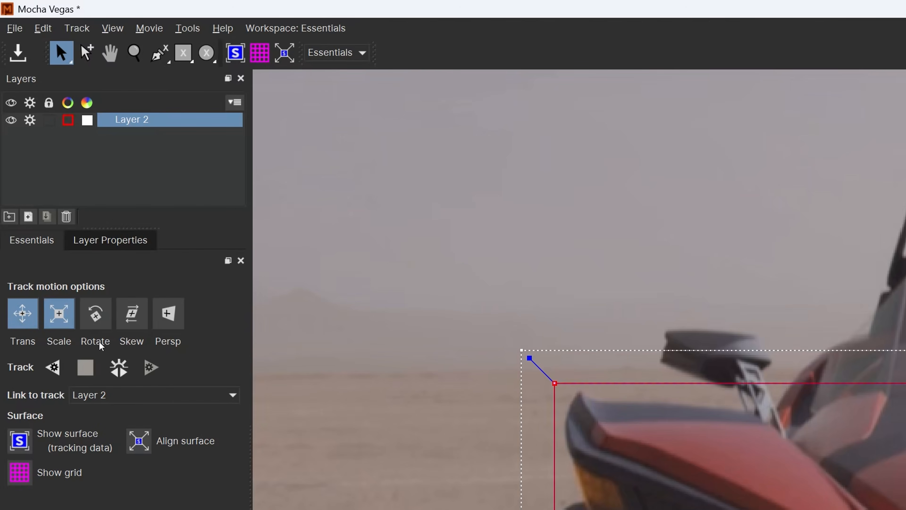
pyautogui.click(95, 314)
pyautogui.click(124, 316)
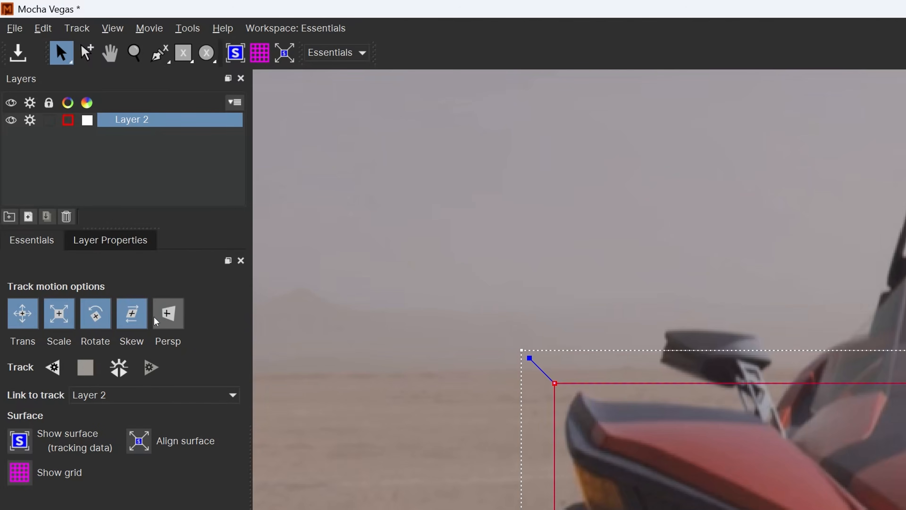
pyautogui.click(130, 319)
pyautogui.click(92, 315)
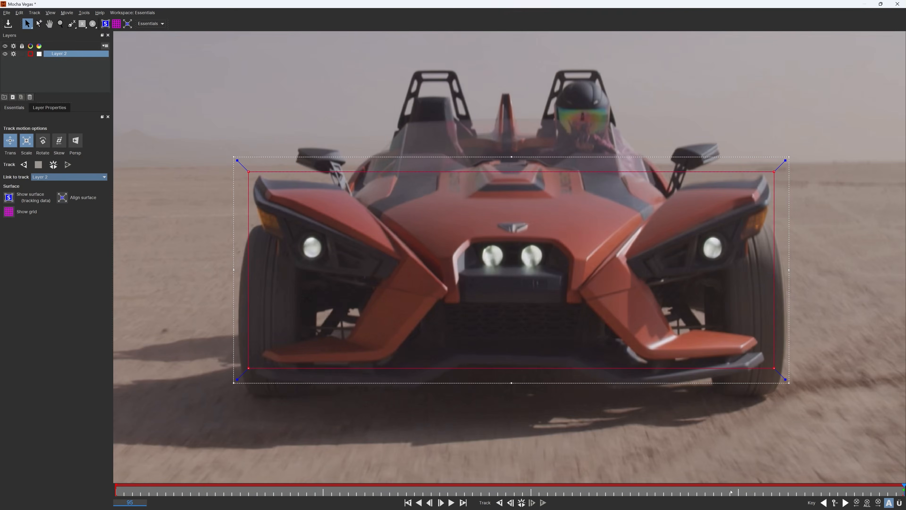
# Review the car's movement in the last frames, return to frame 95 and track the rectangle backwards through the clip.
pyautogui.moveTo(731, 491); pyautogui.dragTo(622, 491)
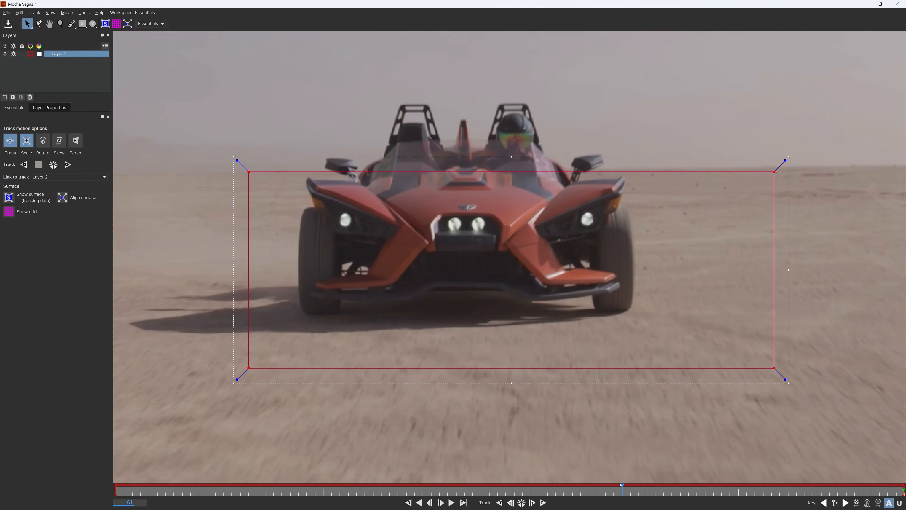
pyautogui.moveTo(621, 485); pyautogui.dragTo(894, 496)
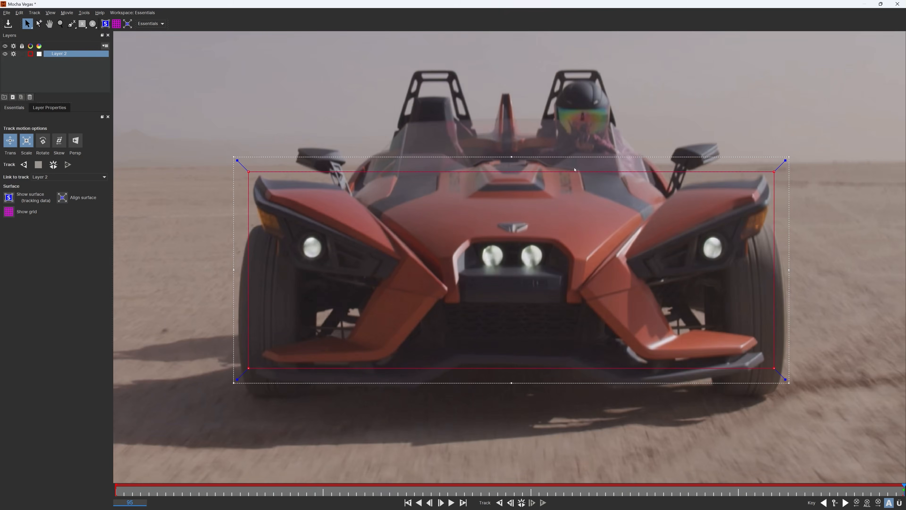
pyautogui.click(500, 503)
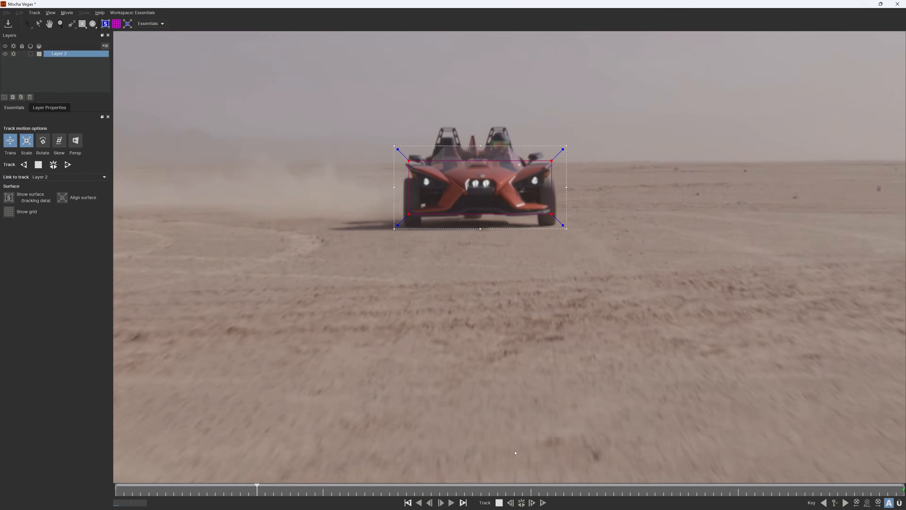
# Scrub and play the tracked clip to check how well the rectangle follows the car.
pyautogui.click(166, 492)
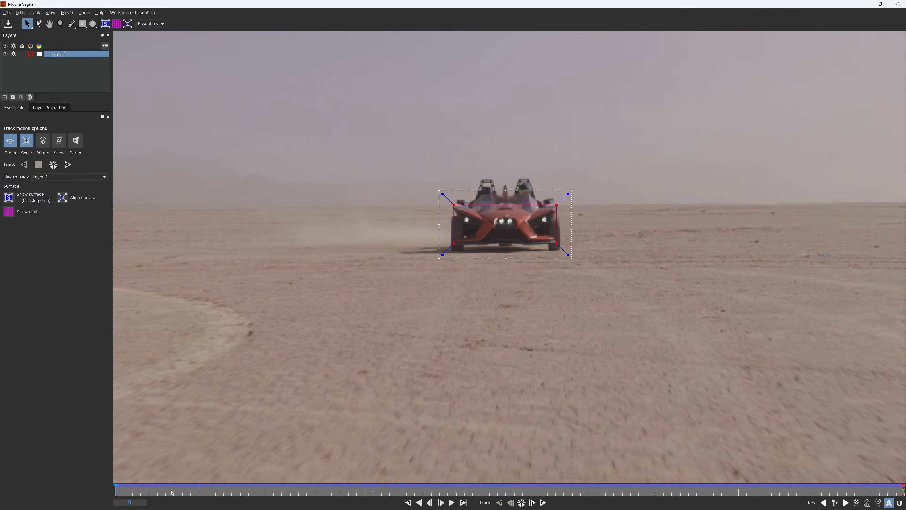
pyautogui.moveTo(168, 494); pyautogui.dragTo(903, 486)
pyautogui.press('space')
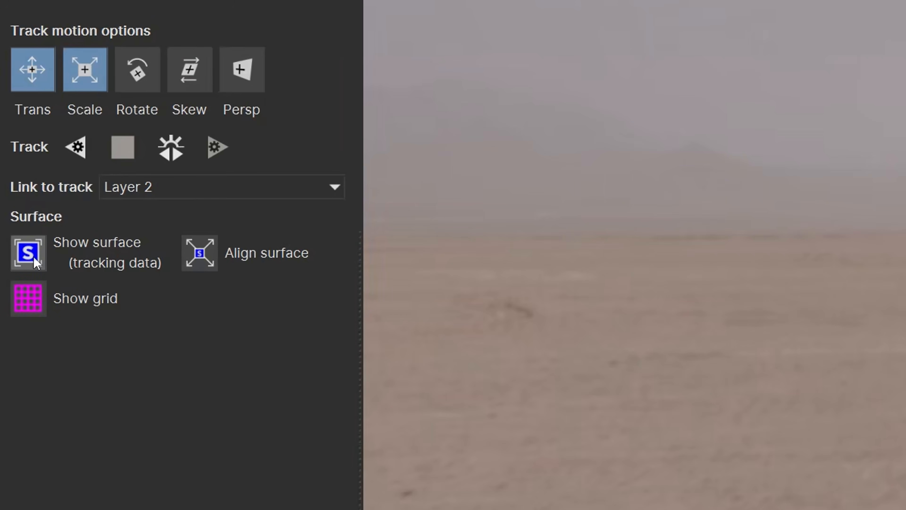
# Try the grid overlay, turn it off, display the tracking surface and check its motion over the last frames.
pyautogui.click(34, 307)
pyautogui.click(36, 305)
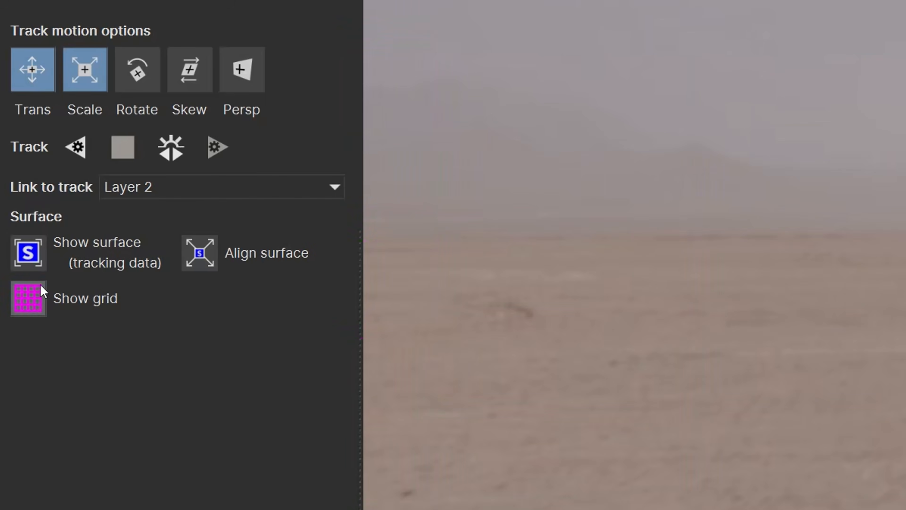
pyautogui.click(28, 260)
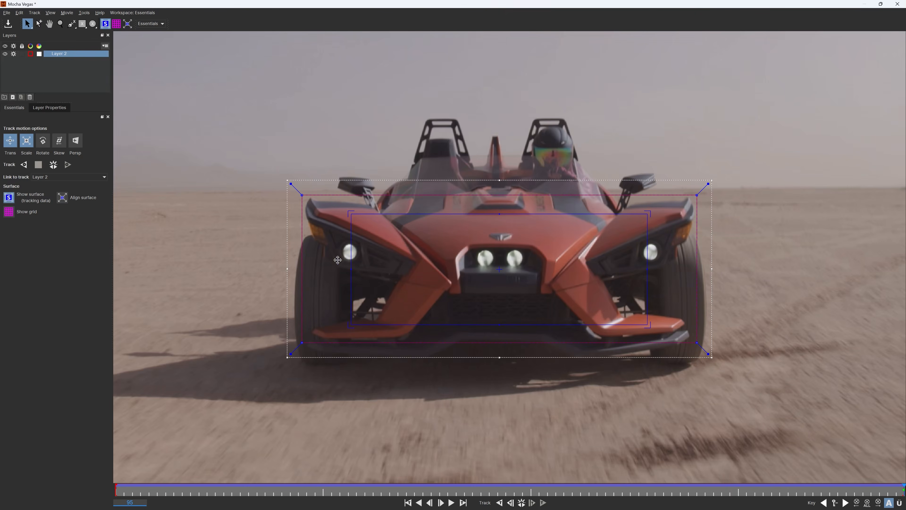
pyautogui.click(821, 489)
pyautogui.moveTo(806, 491); pyautogui.dragTo(904, 500)
pyautogui.moveTo(833, 493); pyautogui.dragTo(904, 484)
pyautogui.moveTo(831, 484); pyautogui.dragTo(903, 500)
# Set the tracking surface's aspect ratio to 16:9.
pyautogui.rightClick(352, 279)
pyautogui.moveTo(364, 285)
pyautogui.click(405, 300)
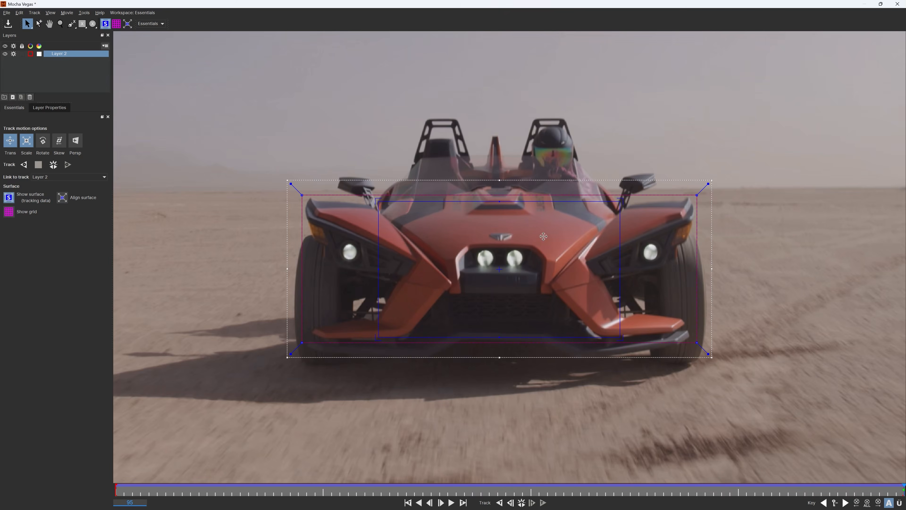
# Shrink the tracking surface by its edges until it frames the hood emblem, centre lights and grille.
pyautogui.moveTo(499, 202); pyautogui.dragTo(523, 296)
pyautogui.moveTo(621, 270); pyautogui.dragTo(544, 269)
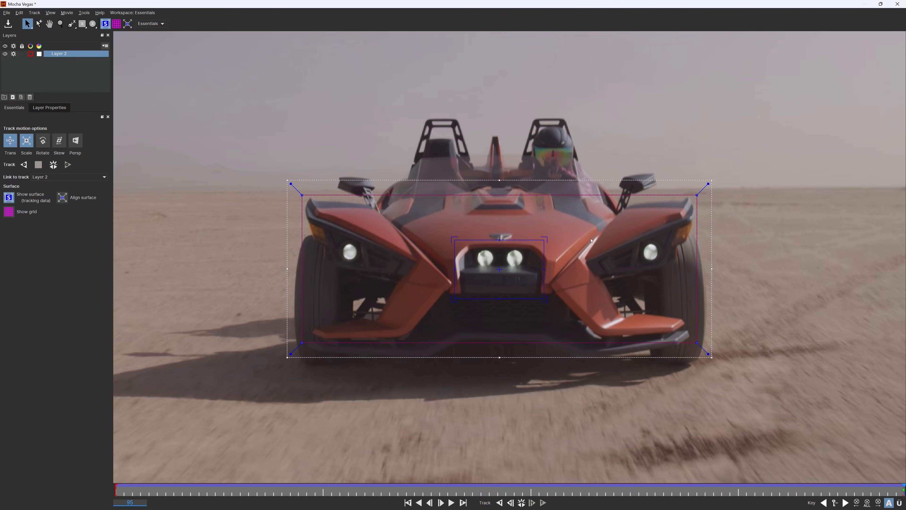
pyautogui.moveTo(545, 269); pyautogui.dragTo(585, 269)
pyautogui.moveTo(500, 298); pyautogui.dragTo(501, 321)
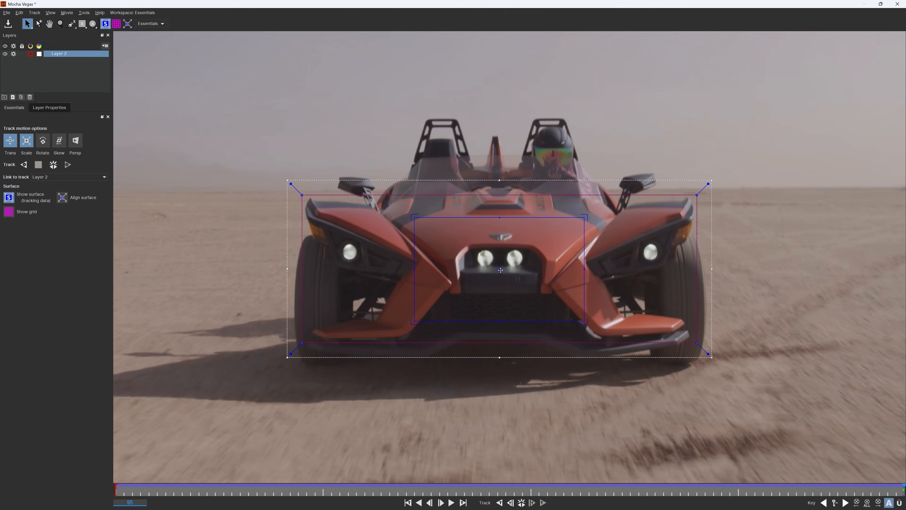
# Apply a 16:9 ratio to the resized surface, shift it slightly down over the grille and check the last frames.
pyautogui.rightClick(500, 269)
pyautogui.moveTo(516, 274)
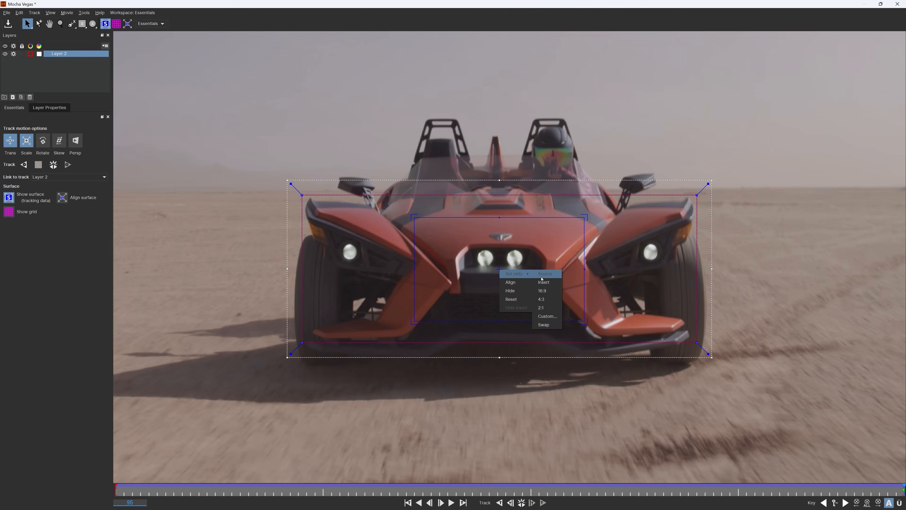
pyautogui.click(548, 292)
pyautogui.moveTo(500, 270); pyautogui.dragTo(500, 275)
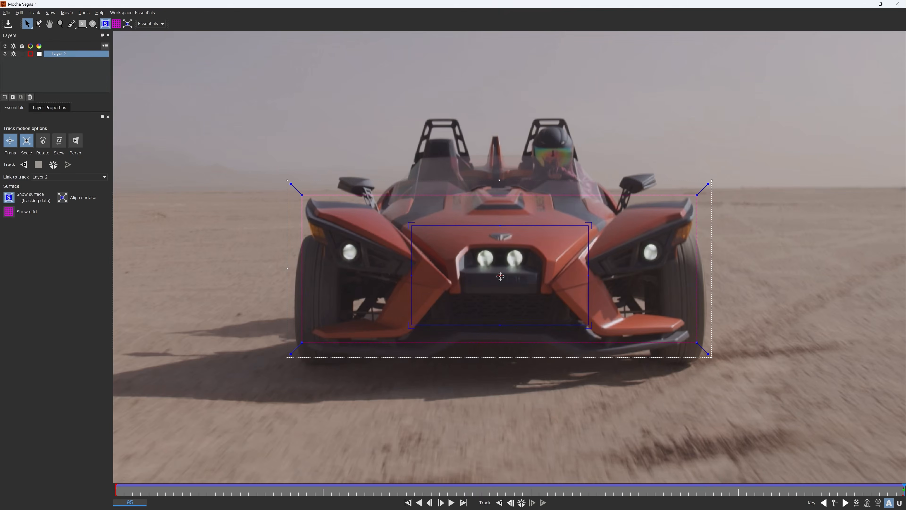
pyautogui.click(880, 492)
pyautogui.moveTo(880, 492); pyautogui.dragTo(904, 482)
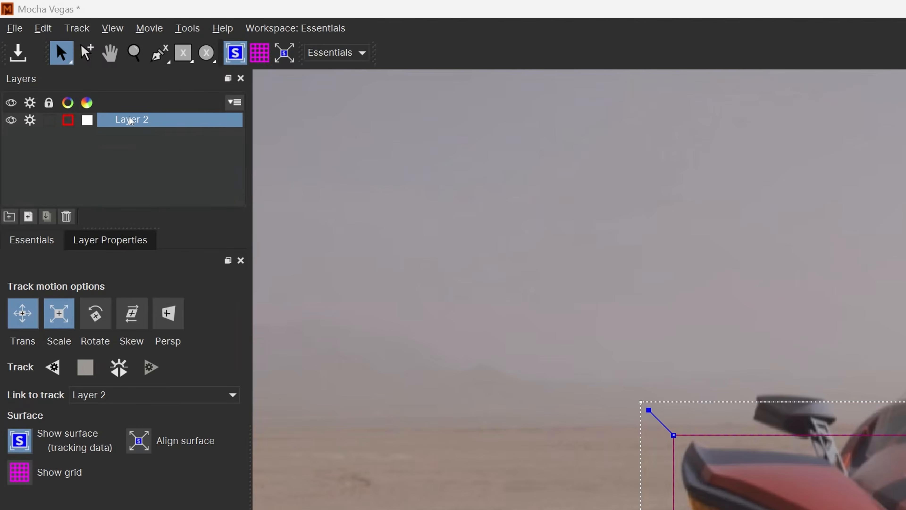
# Rename the tracked layer as bumper.
pyautogui.doubleClick(130, 119)
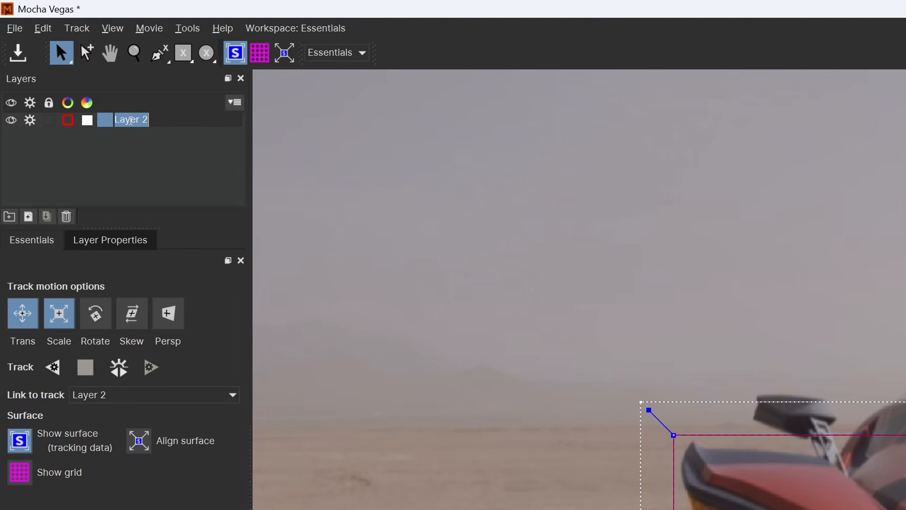
pyautogui.write('bumper')
pyautogui.press('Return')
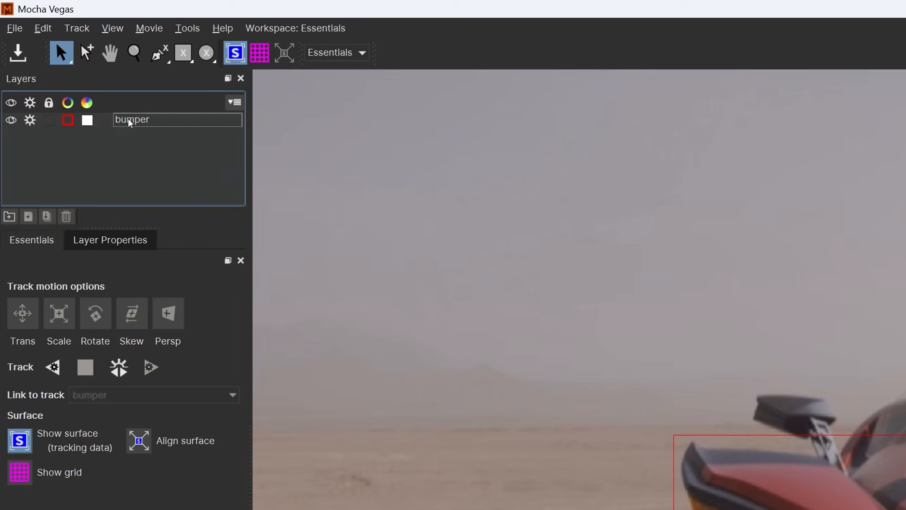
# Duplicate the bumper layer and hide the original bumper layer.
pyautogui.click(59, 55)
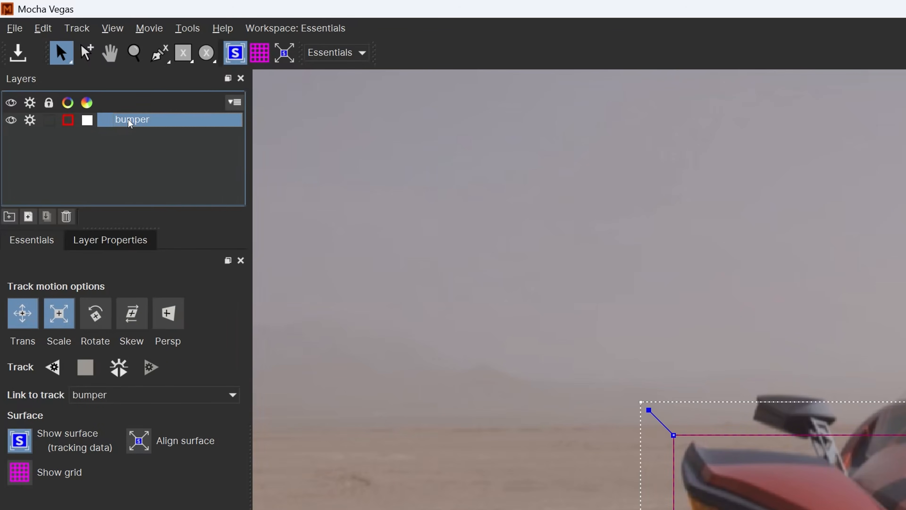
pyautogui.rightClick(123, 119)
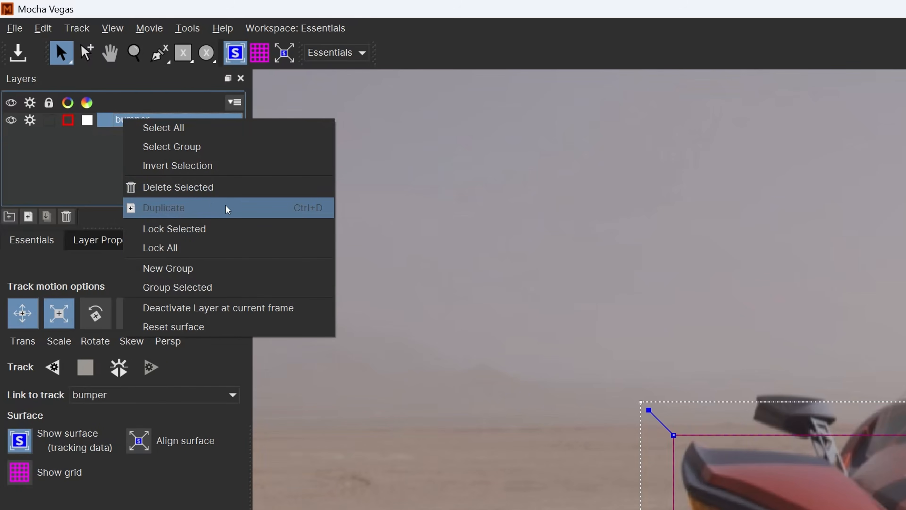
pyautogui.click(233, 208)
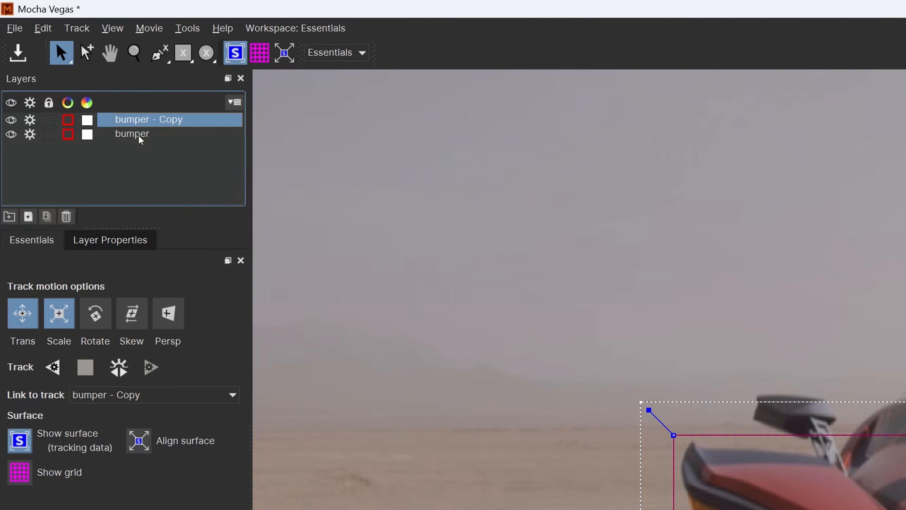
pyautogui.click(132, 135)
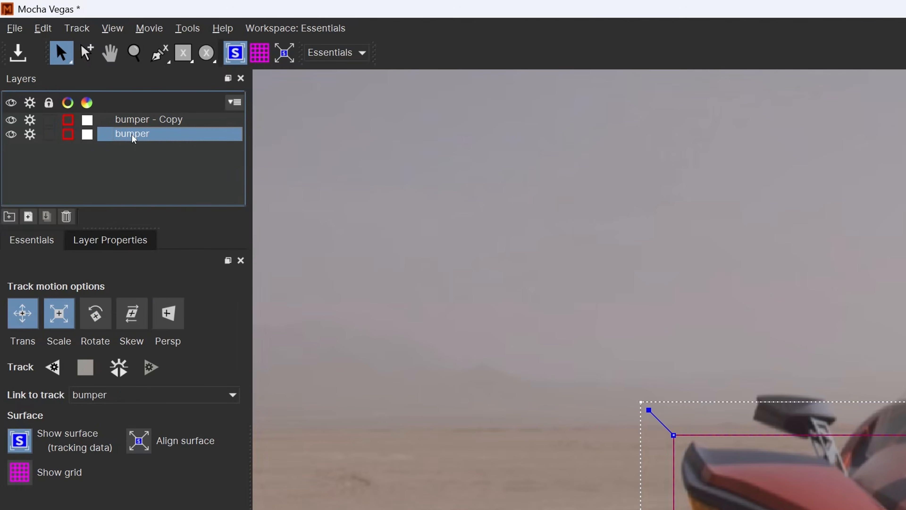
pyautogui.click(11, 134)
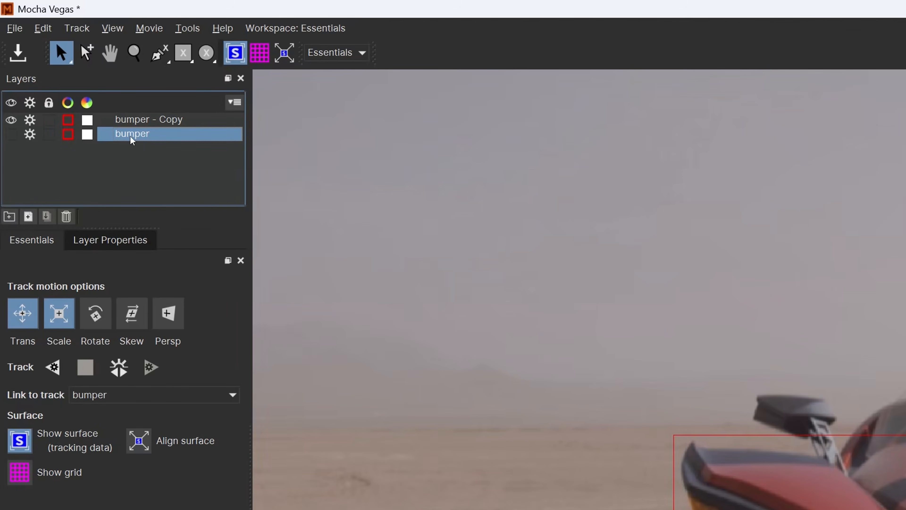
# Rename the duplicated layer as text.
pyautogui.click(132, 122)
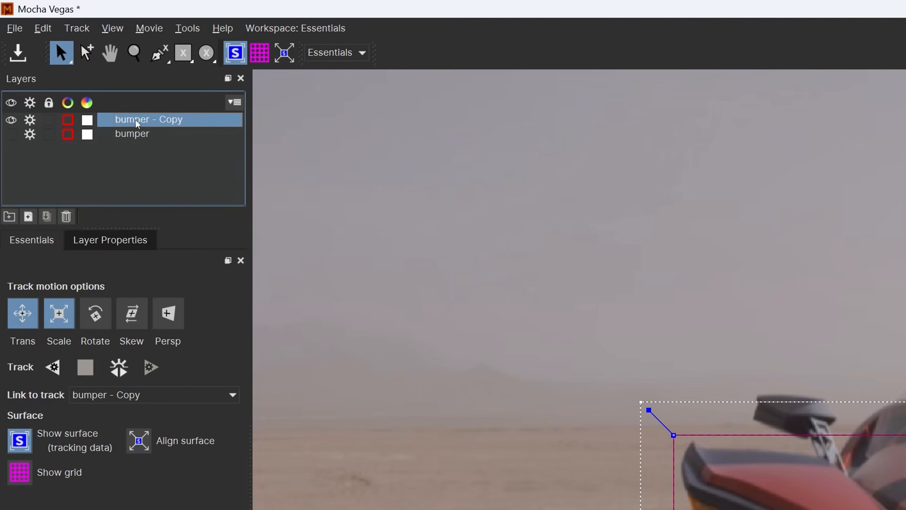
pyautogui.doubleClick(136, 119)
pyautogui.write('text')
pyautogui.press('Return')
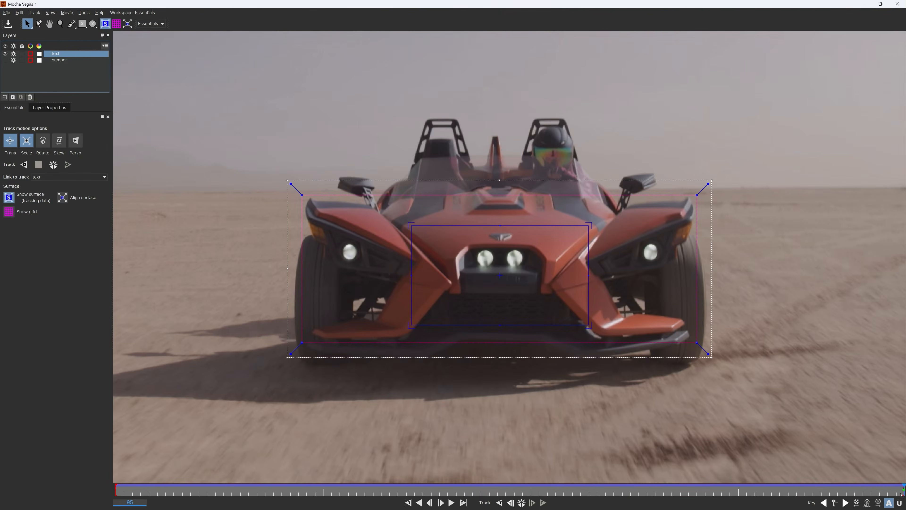
# Move the text layer's tracking surface into the sky above the car and enlarge it into a wide area.
pyautogui.moveTo(903, 491); pyautogui.dragTo(663, 488)
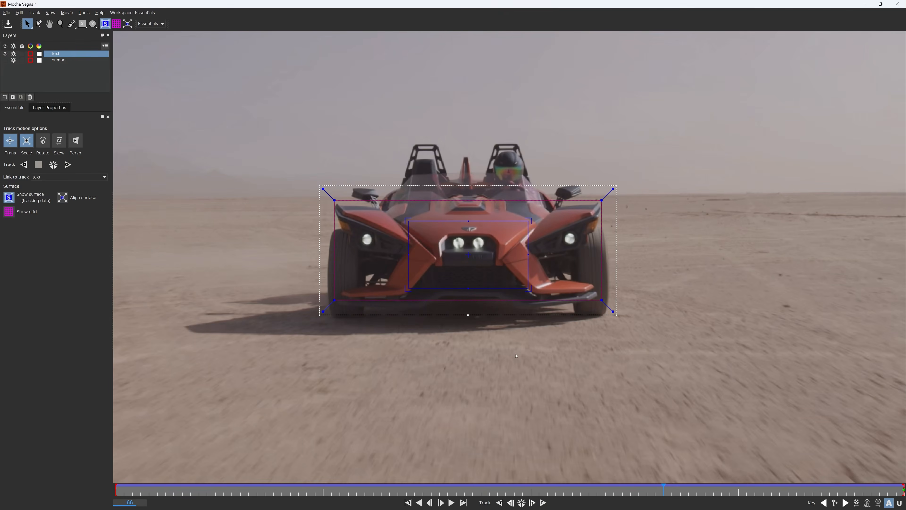
pyautogui.scroll(-4, 516, 355)
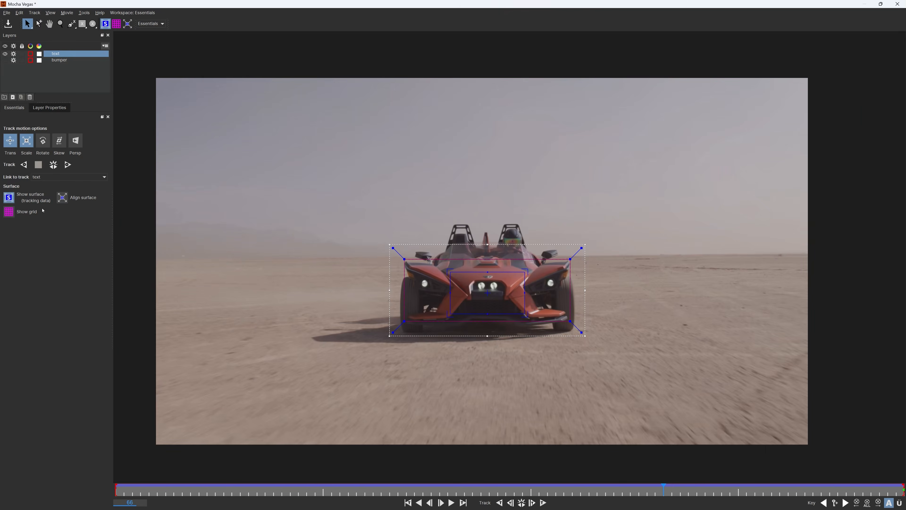
pyautogui.moveTo(487, 294); pyautogui.dragTo(612, 186)
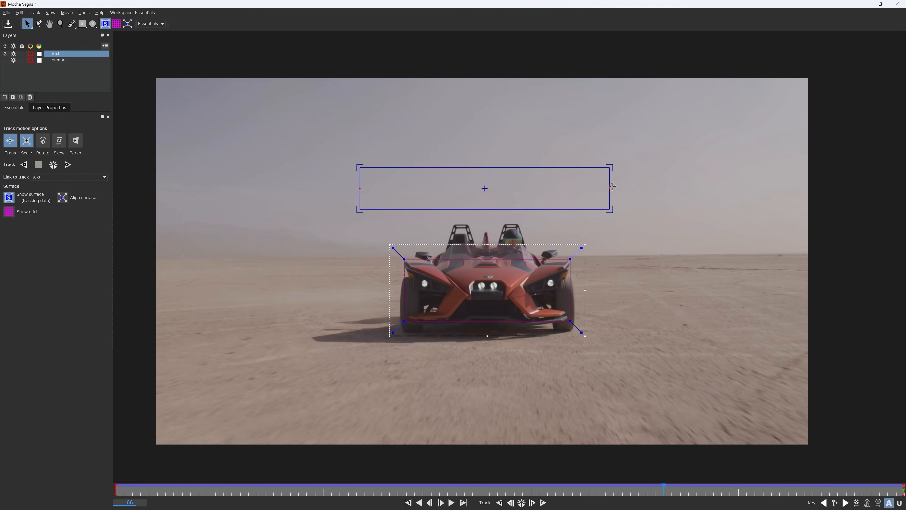
pyautogui.moveTo(484, 167); pyautogui.dragTo(485, 125)
pyautogui.rightClick(484, 189)
pyautogui.moveTo(505, 193)
pyautogui.click(533, 210)
pyautogui.moveTo(481, 185); pyautogui.dragTo(485, 156)
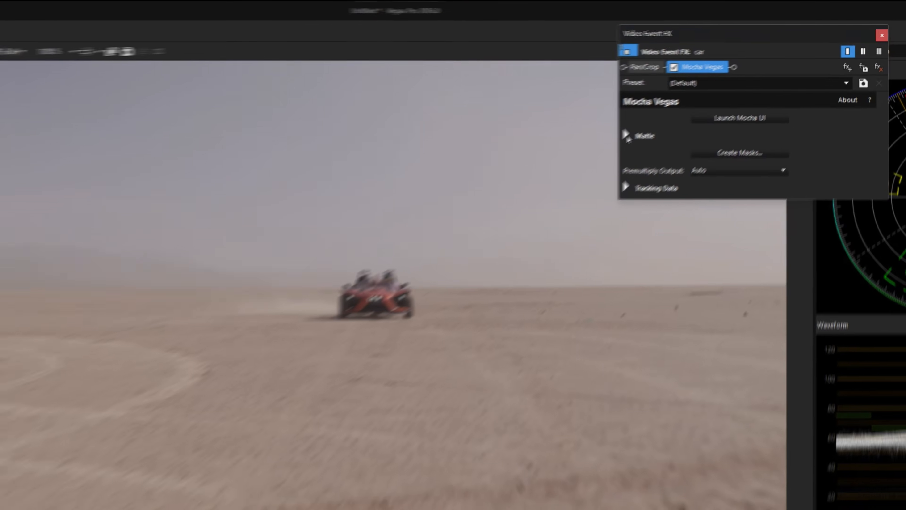
# Back in VEGAS Pro, create tracking data from only the bumper layer in the car event's Mocha Vegas effect.
pyautogui.click(706, 96)
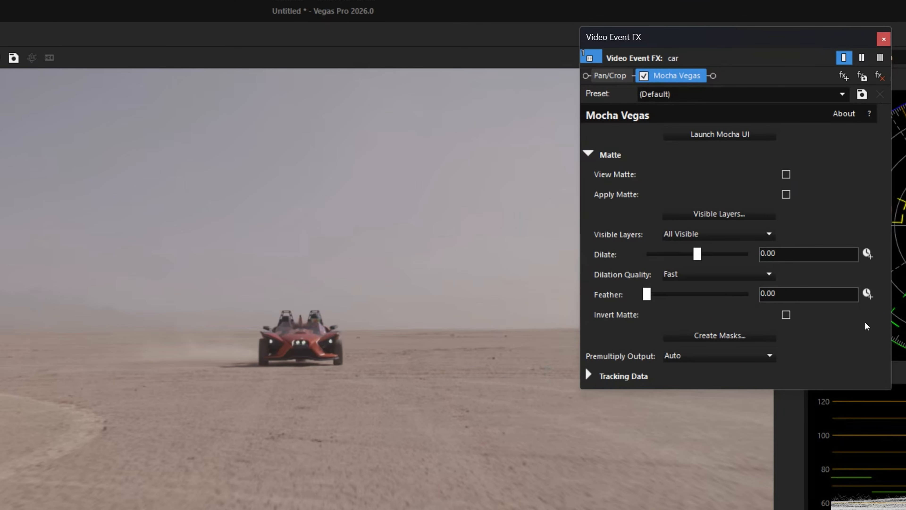
pyautogui.click(588, 154)
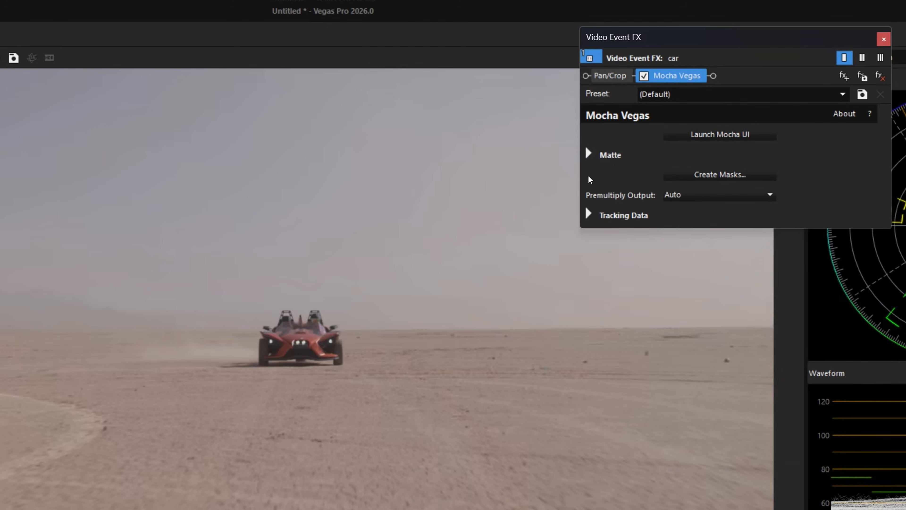
pyautogui.click(588, 214)
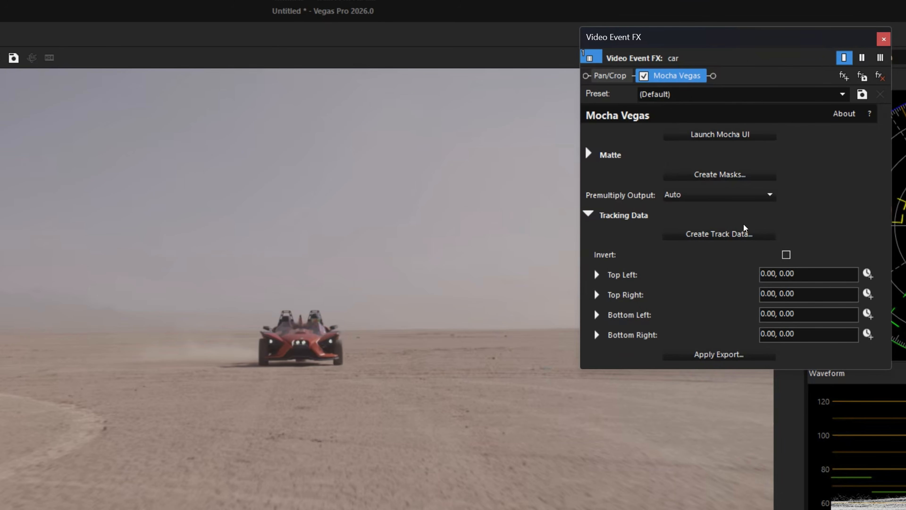
pyautogui.click(760, 234)
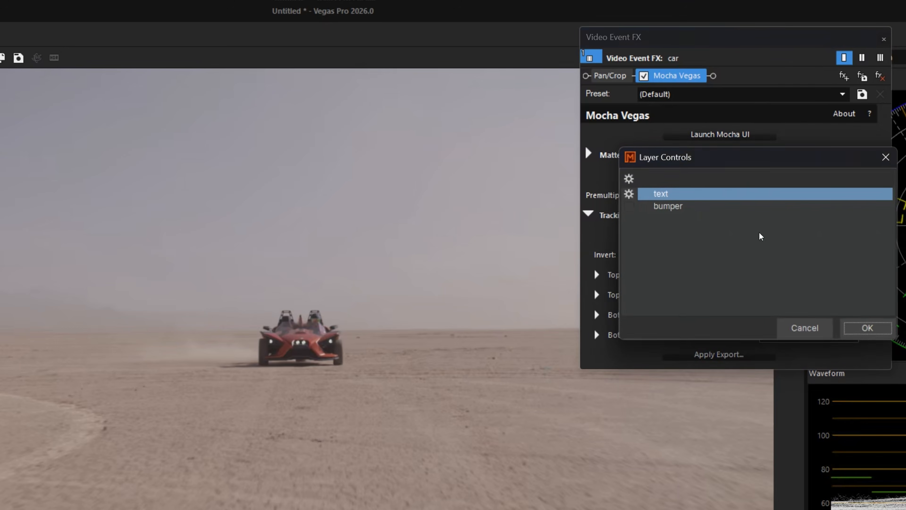
pyautogui.click(673, 209)
pyautogui.click(673, 198)
pyautogui.click(674, 208)
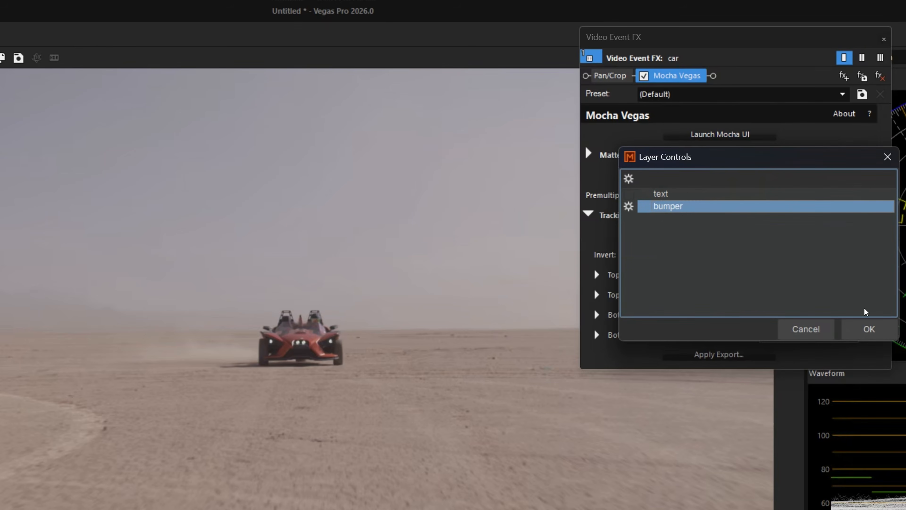
pyautogui.click(867, 329)
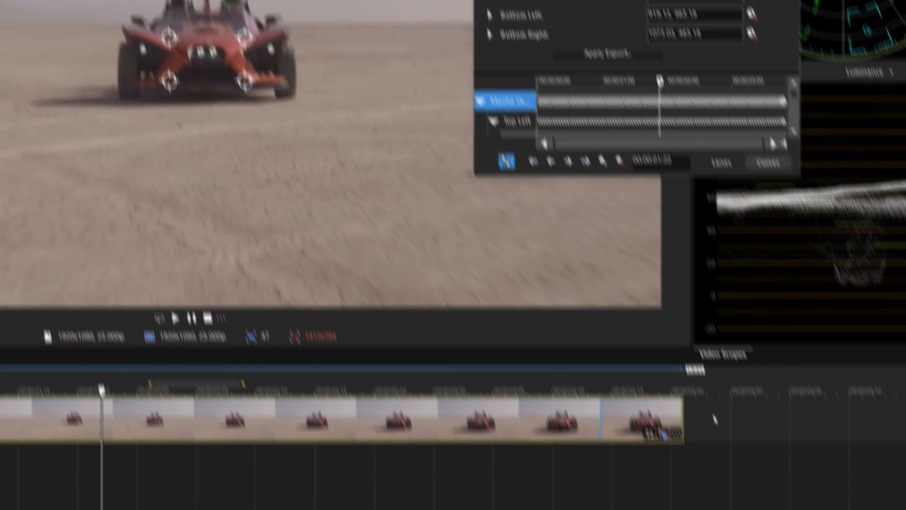
# Place the license_plate image on a new video track above the car and trim it to the car clip's length.
pyautogui.rightClick(828, 509)
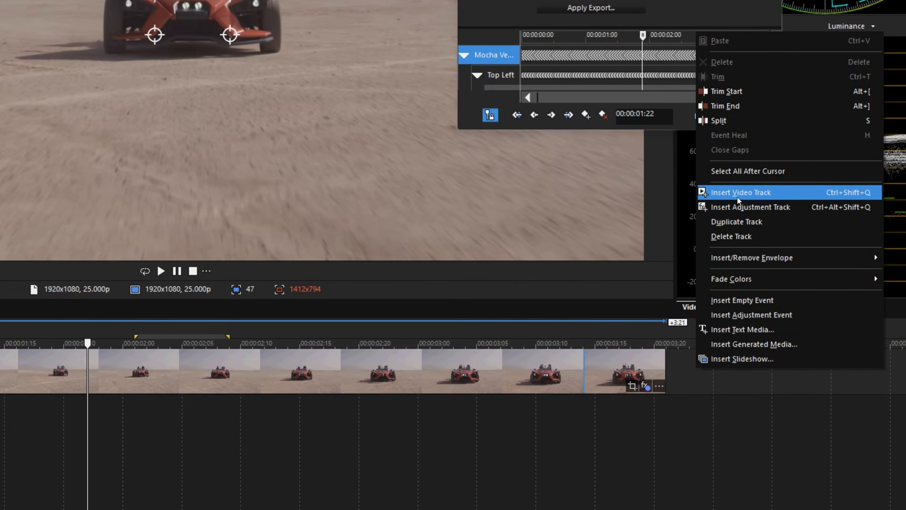
pyautogui.click(737, 195)
pyautogui.moveTo(149, 446); pyautogui.dragTo(118, 444)
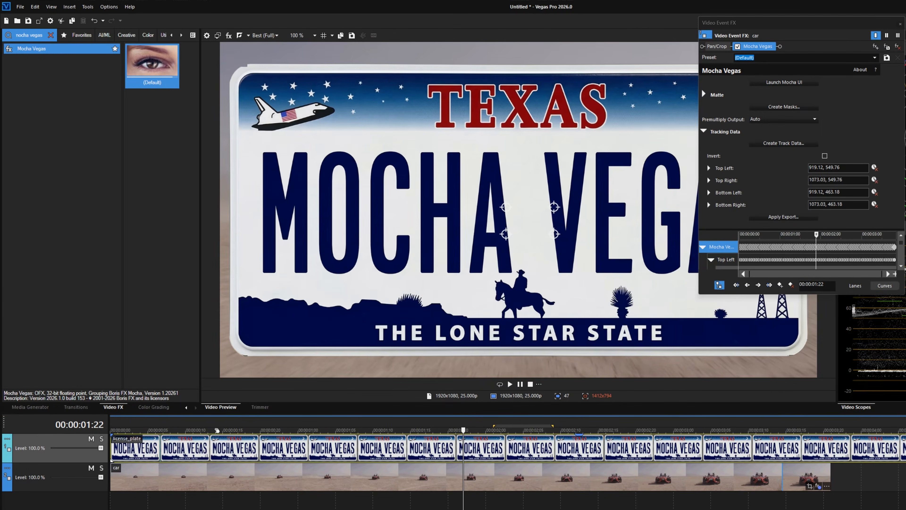
pyautogui.scroll(-3, 429, 443)
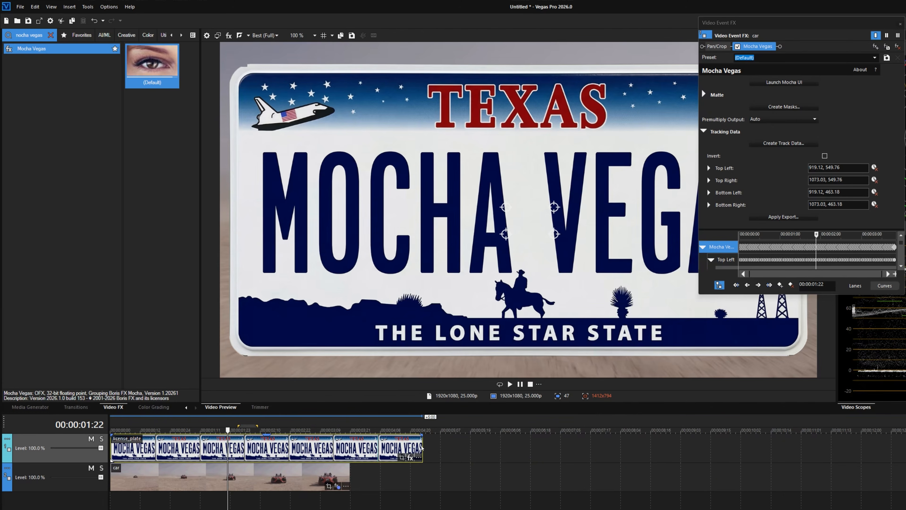
pyautogui.moveTo(422, 448); pyautogui.dragTo(351, 450)
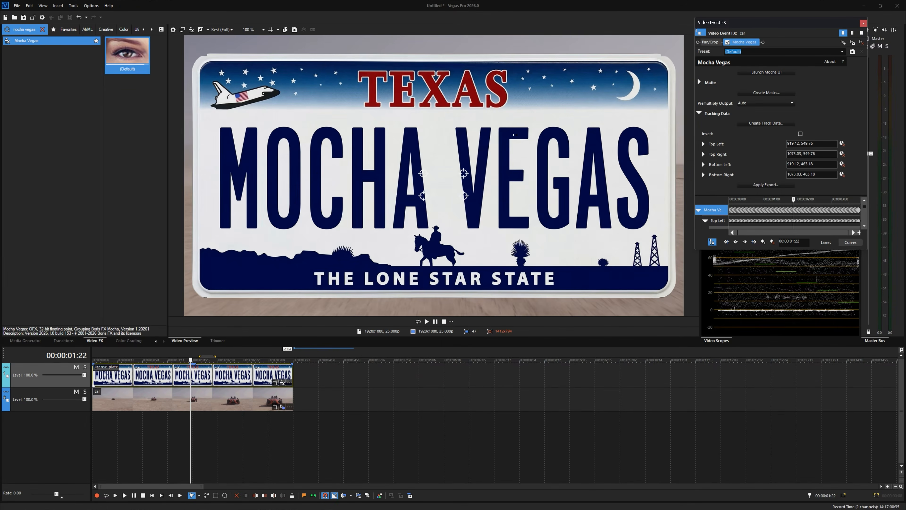
# Transfer the car's Mocha 1 motion data to the license plate event as a Picture in Picture effect and check it along the clip.
pyautogui.click(740, 184)
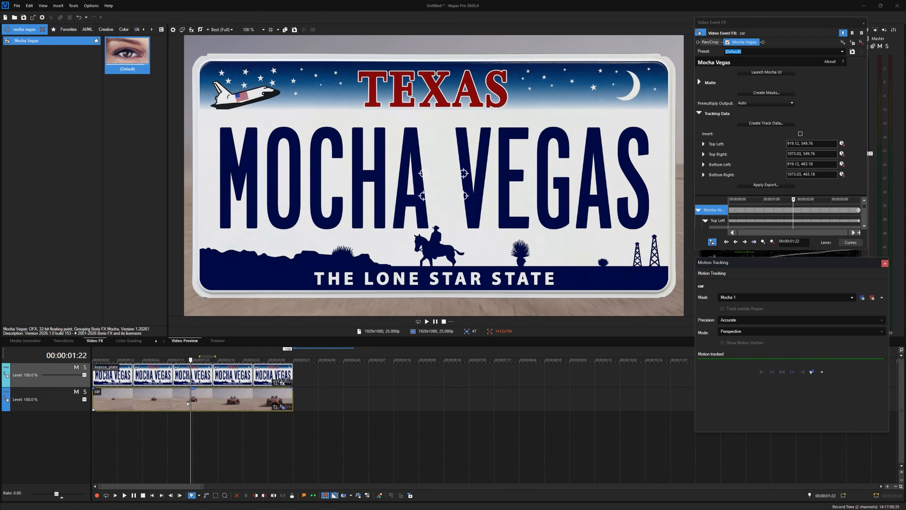
pyautogui.click(735, 298)
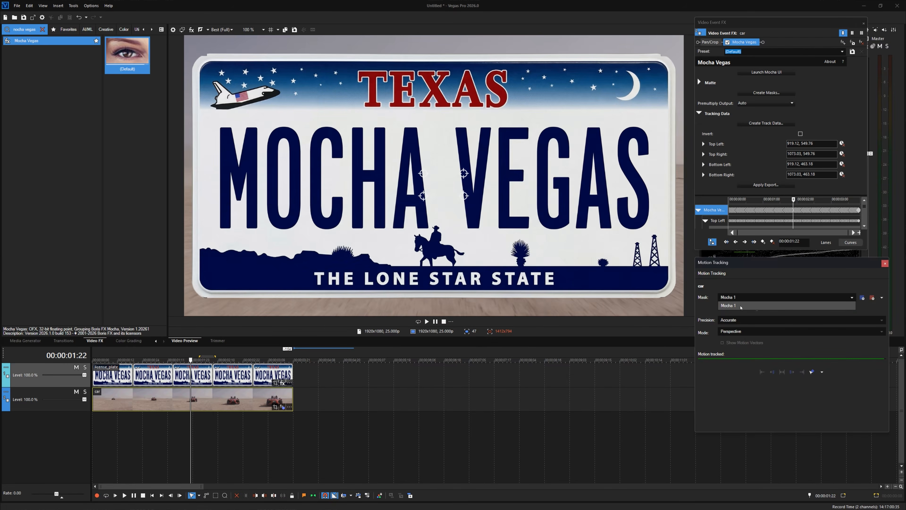
pyautogui.click(741, 306)
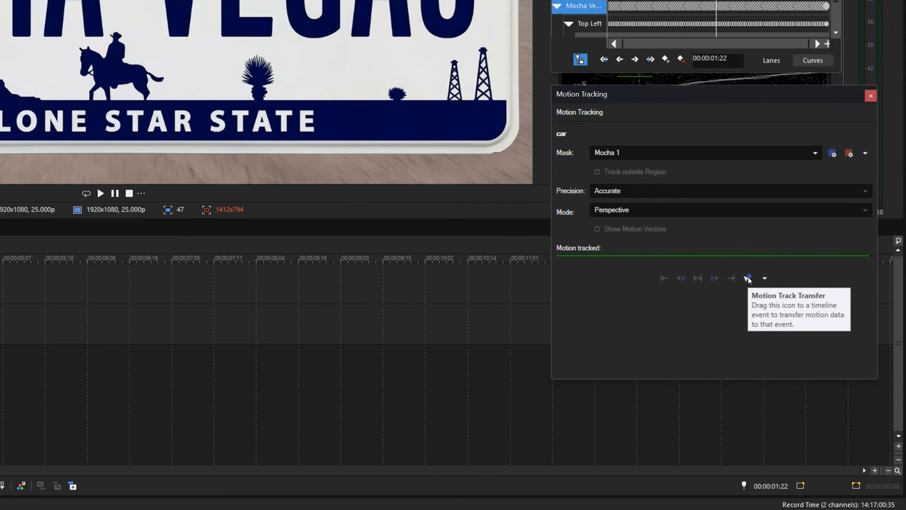
pyautogui.moveTo(749, 279); pyautogui.dragTo(423, 312)
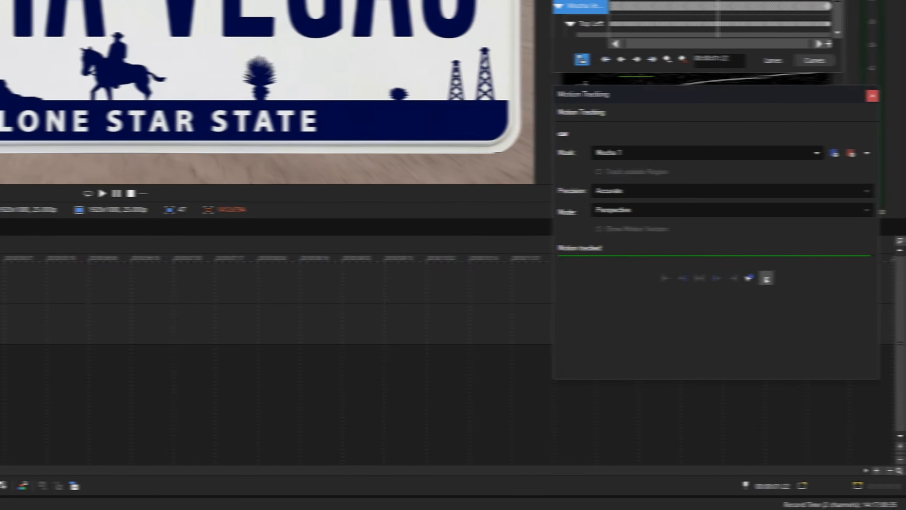
pyautogui.click(767, 278)
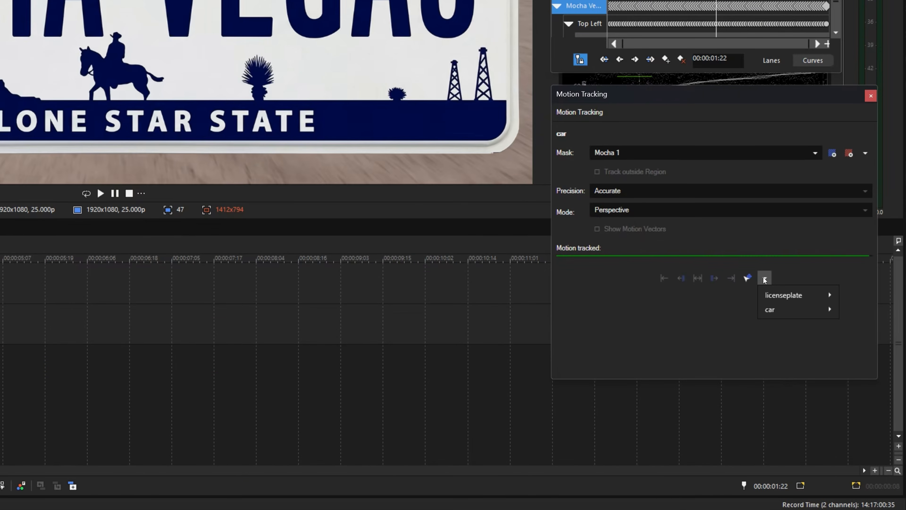
pyautogui.moveTo(769, 294)
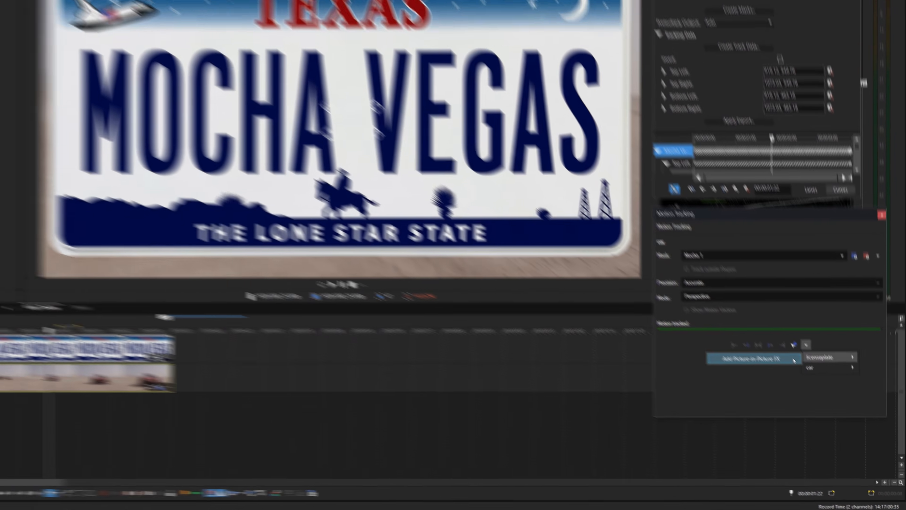
pyautogui.click(748, 299)
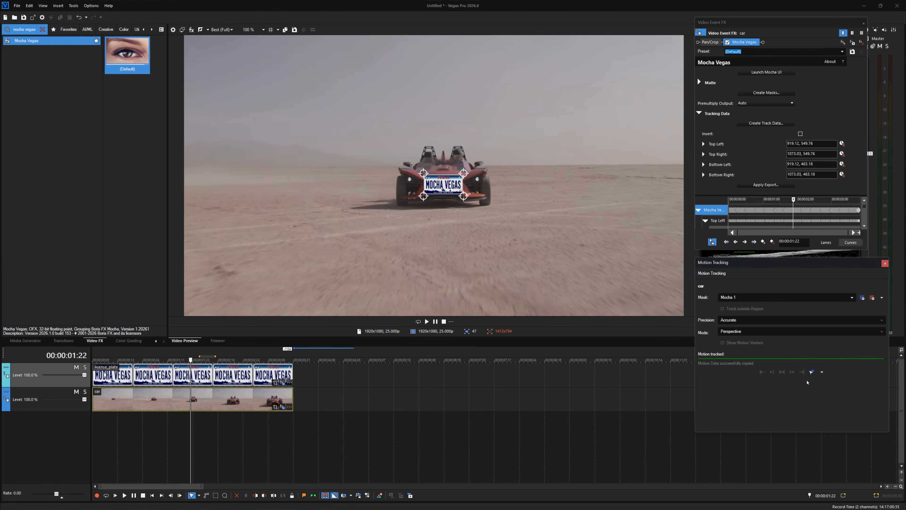
pyautogui.moveTo(191, 375); pyautogui.dragTo(254, 379)
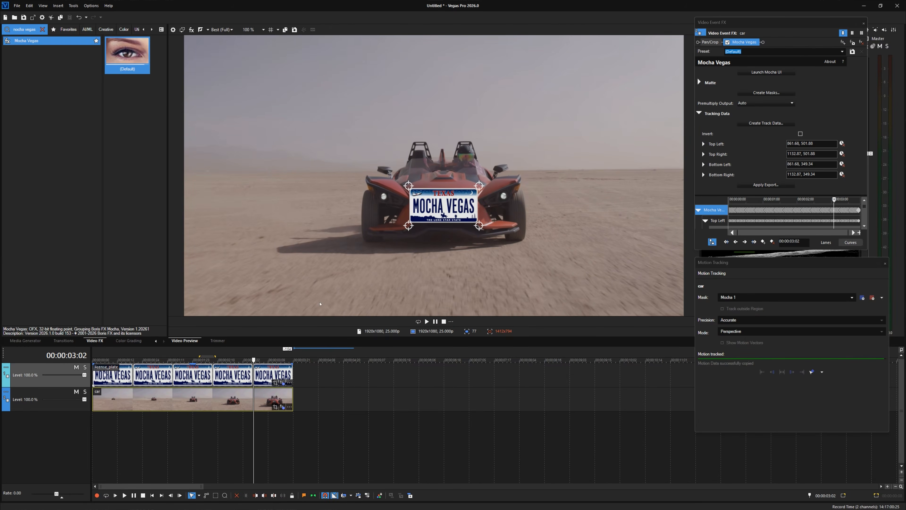
pyautogui.moveTo(254, 379)
pyautogui.mouseDown()
pyautogui.moveTo(219, 371)
pyautogui.moveTo(240, 370)
pyautogui.mouseUp()
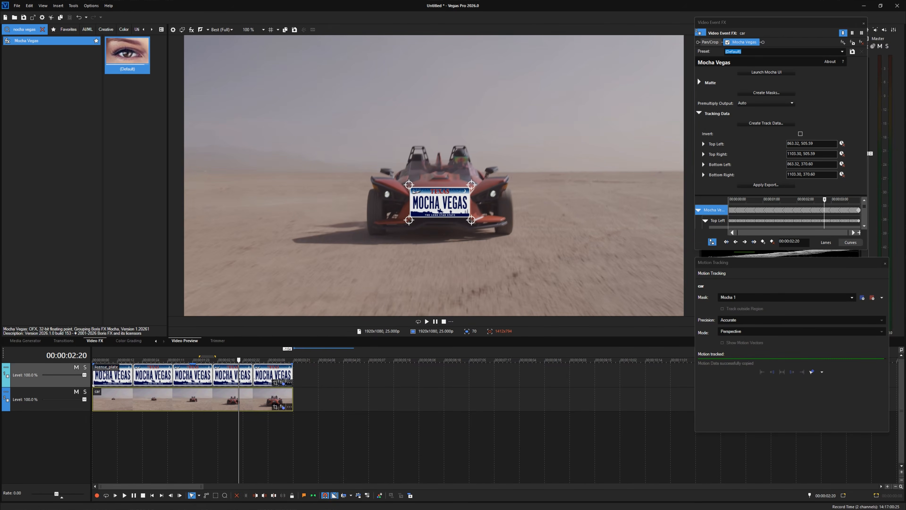
# Enlarge the license plate's Pan/Crop frame so the plate fits small on the grille below the centre lights, and check it near the clip's end.
pyautogui.click(275, 382)
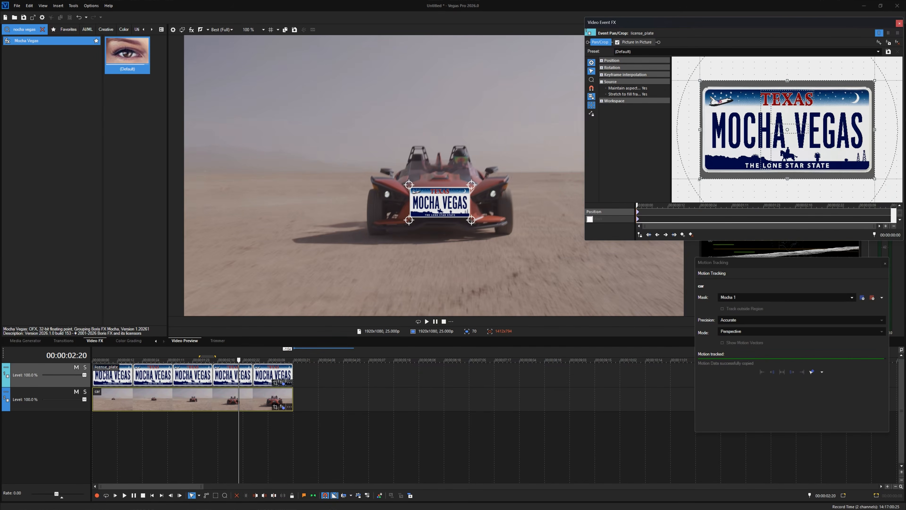
pyautogui.moveTo(700, 179); pyautogui.dragTo(731, 149)
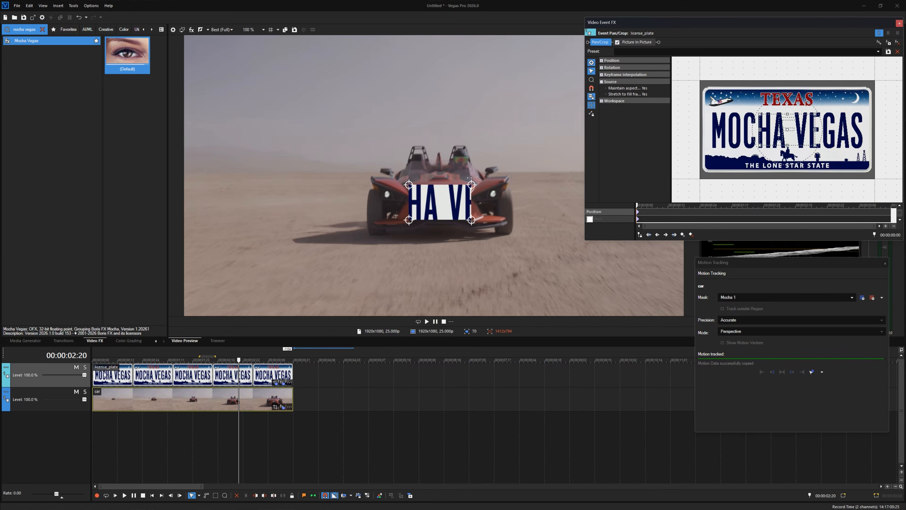
pyautogui.hotkey('ctrl', 'z')
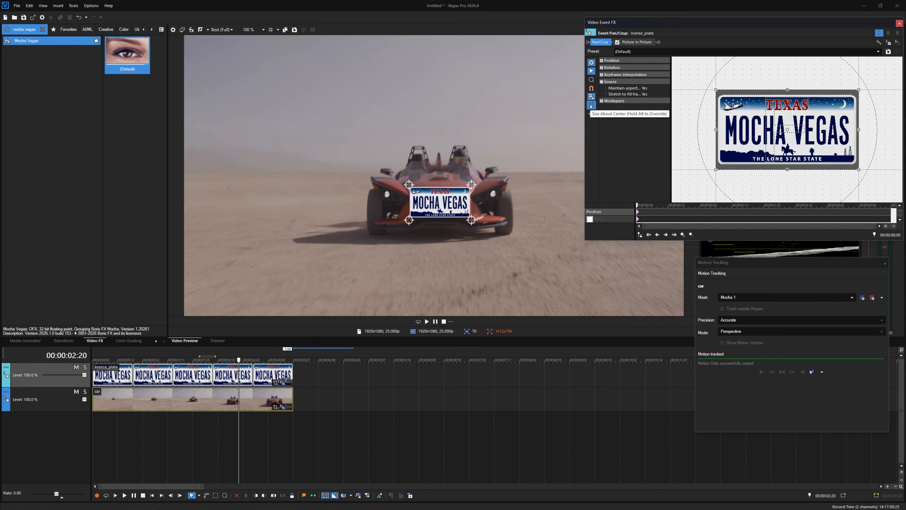
pyautogui.scroll(-4, 763, 143)
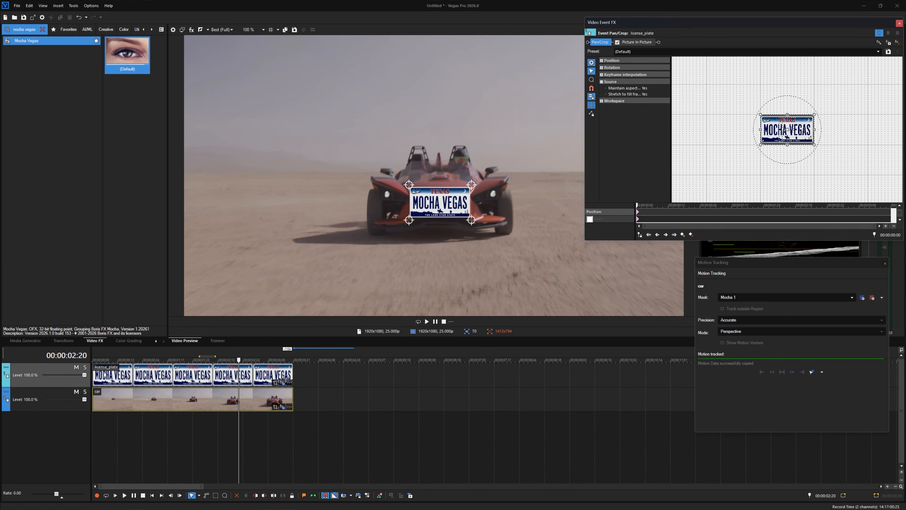
pyautogui.moveTo(762, 144)
pyautogui.mouseDown()
pyautogui.moveTo(707, 174)
pyautogui.moveTo(748, 151)
pyautogui.mouseUp()
pyautogui.moveTo(239, 376); pyautogui.dragTo(282, 373)
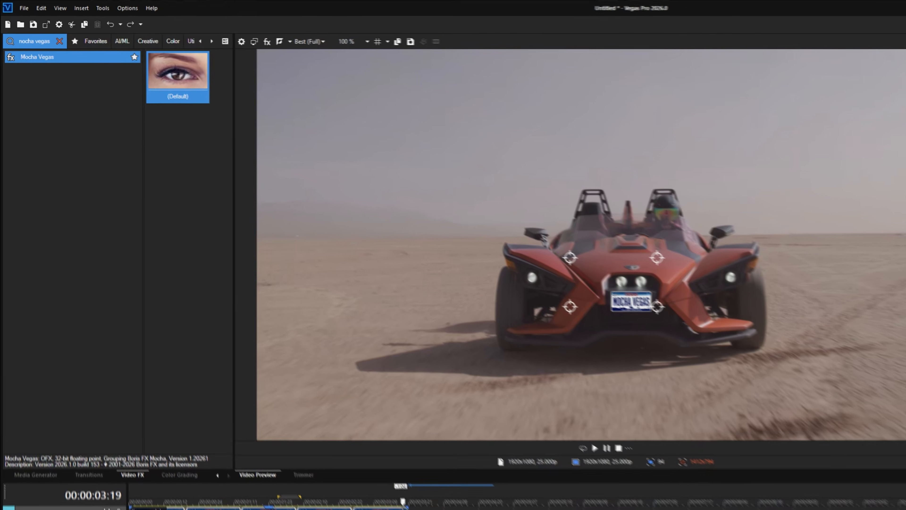
# Color grade the license plate event by adjusting Tone and White Balance, with Lift at 0.270 and Gain at 0.820.
pyautogui.click(182, 500)
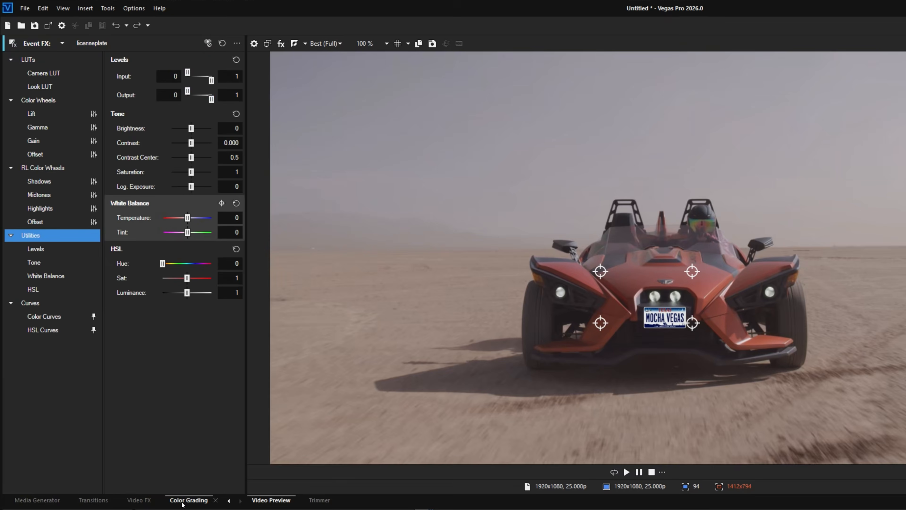
pyautogui.click(34, 236)
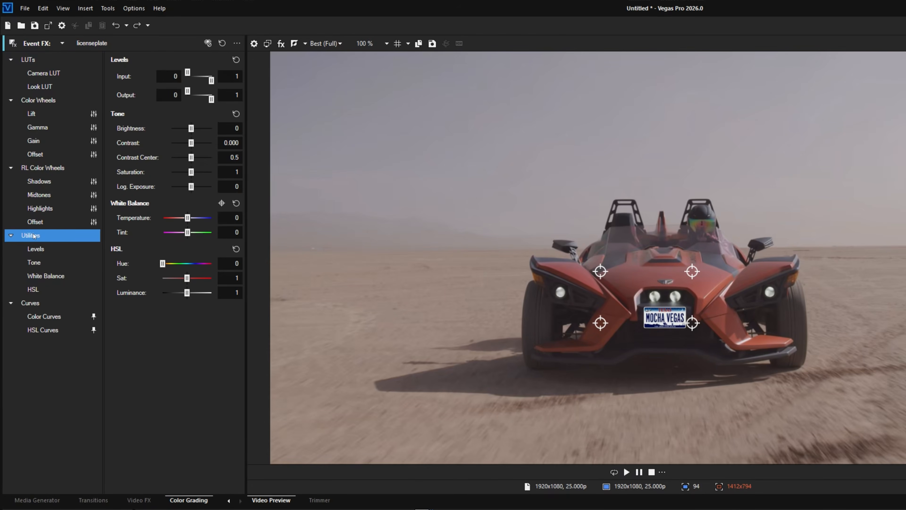
pyautogui.moveTo(191, 187); pyautogui.dragTo(187, 233)
pyautogui.click(92, 100)
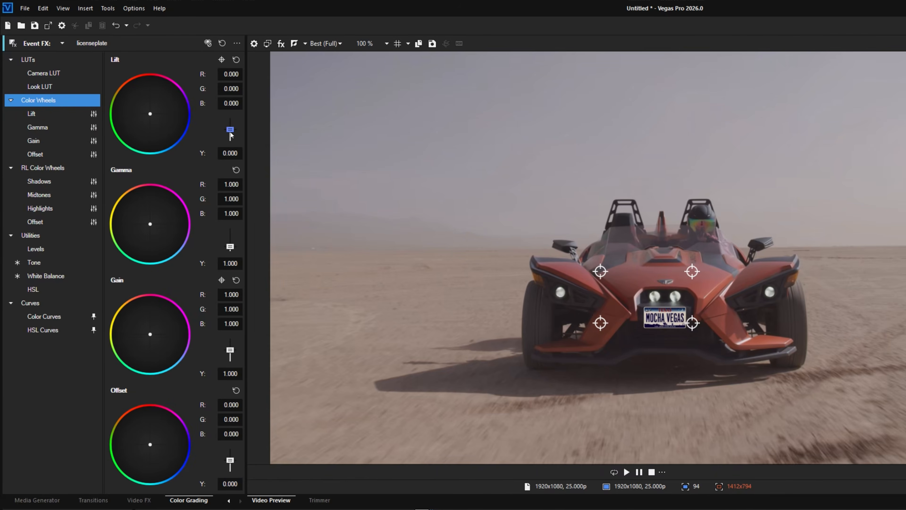
pyautogui.moveTo(231, 130); pyautogui.dragTo(230, 126)
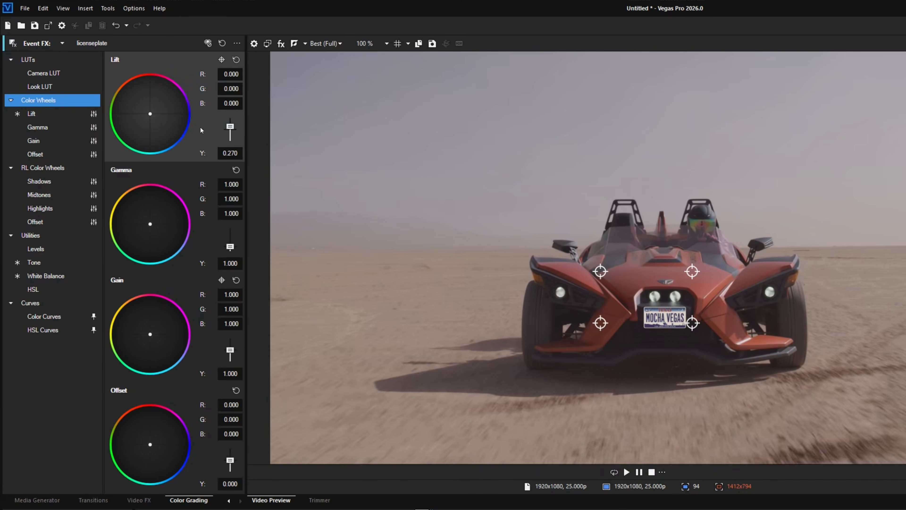
pyautogui.moveTo(231, 350); pyautogui.dragTo(232, 355)
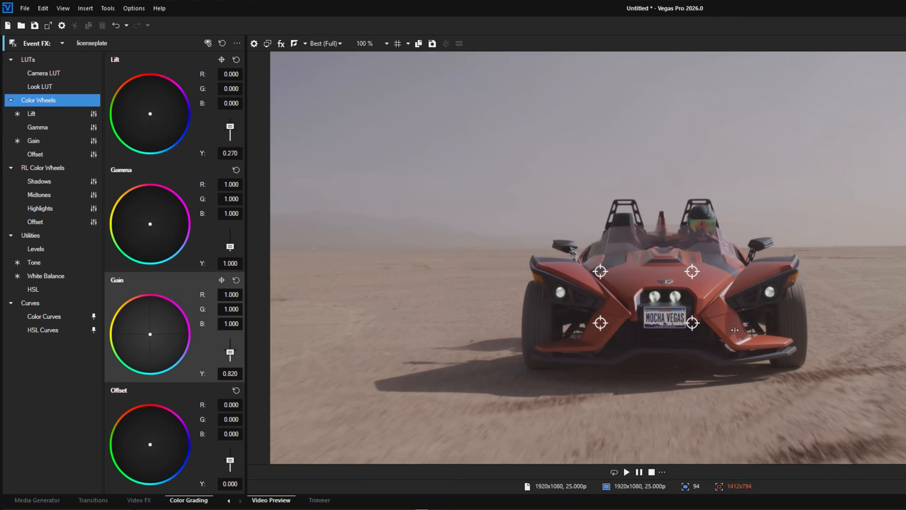
# Find the Levels effect and apply its Computer RGB to Studio RGB preset to the license plate event.
pyautogui.click(139, 500)
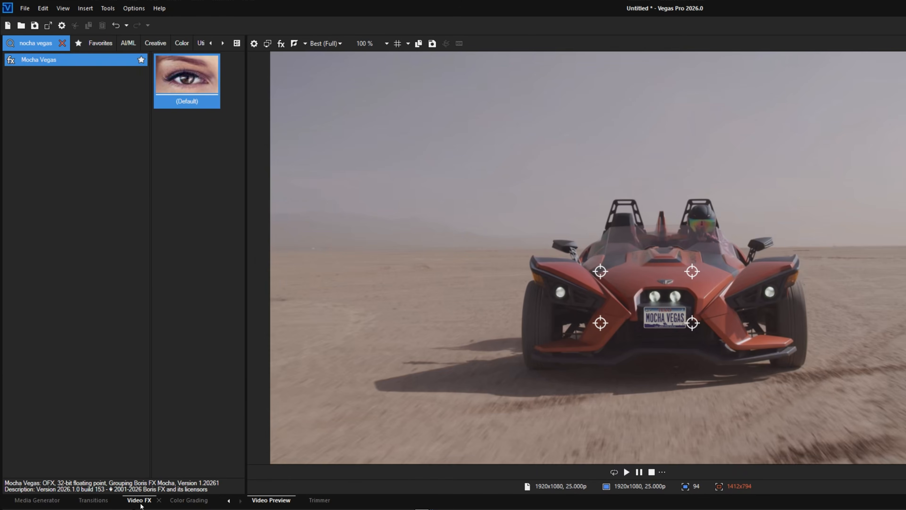
pyautogui.hotkey('ctrl', 'a')
pyautogui.press('BackSpace')
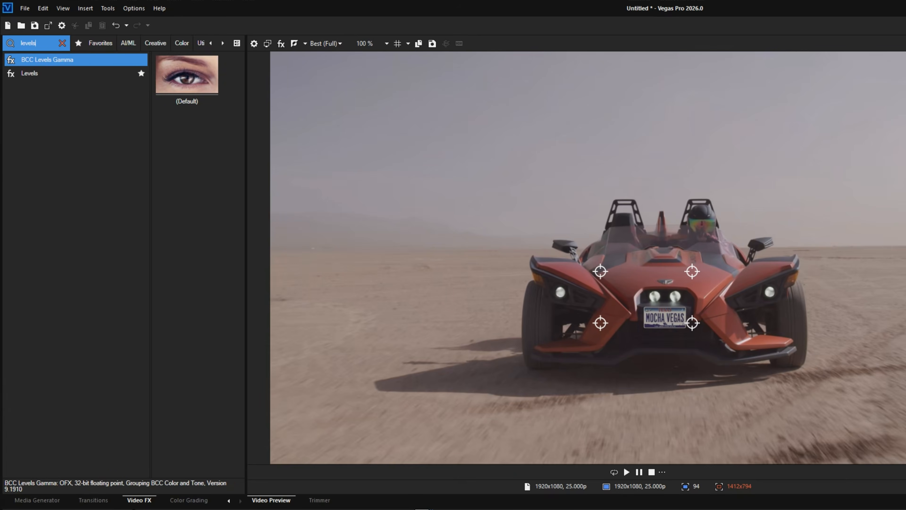
pyautogui.click(27, 71)
pyautogui.moveTo(202, 437)
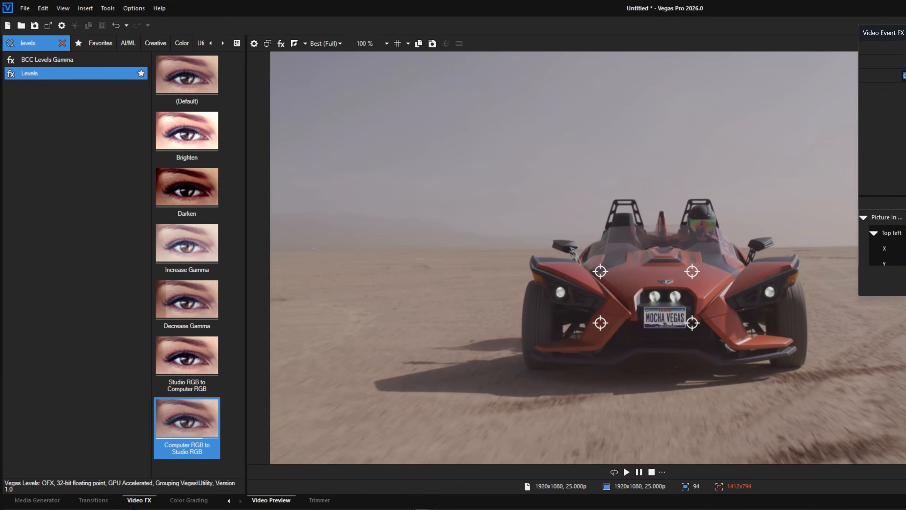
pyautogui.moveTo(893, 71); pyautogui.dragTo(905, 64)
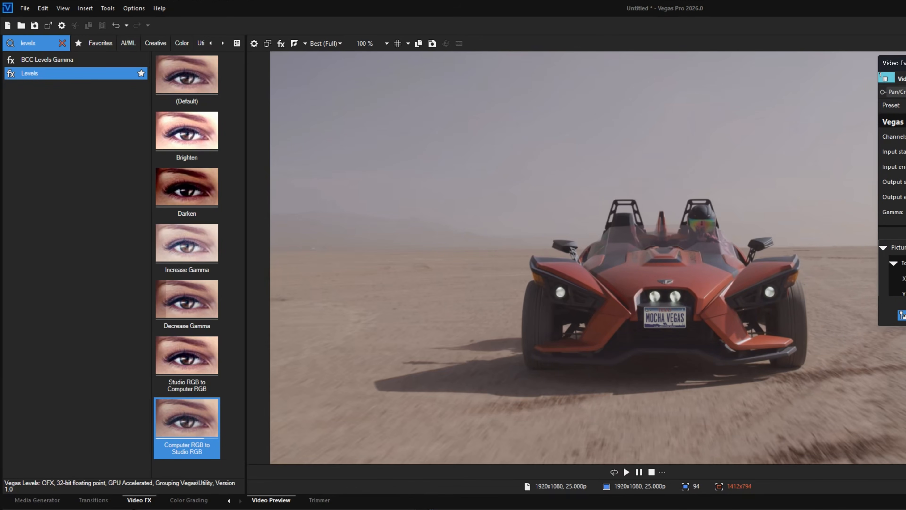
pyautogui.click(905, 62)
# Find the Gaussian Blur effect and apply its Very Slight Softness preset to the license plate event.
pyautogui.doubleClick(35, 43)
pyautogui.write('blur')
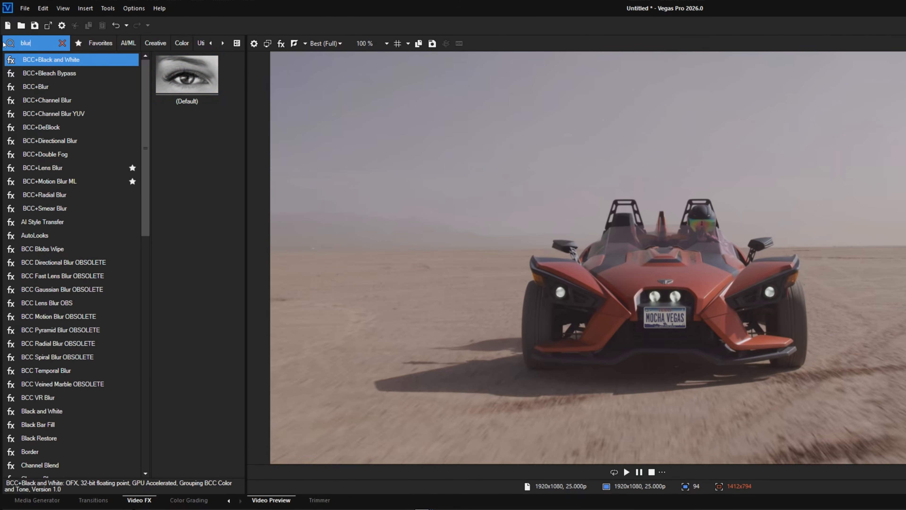
pyautogui.click(55, 372)
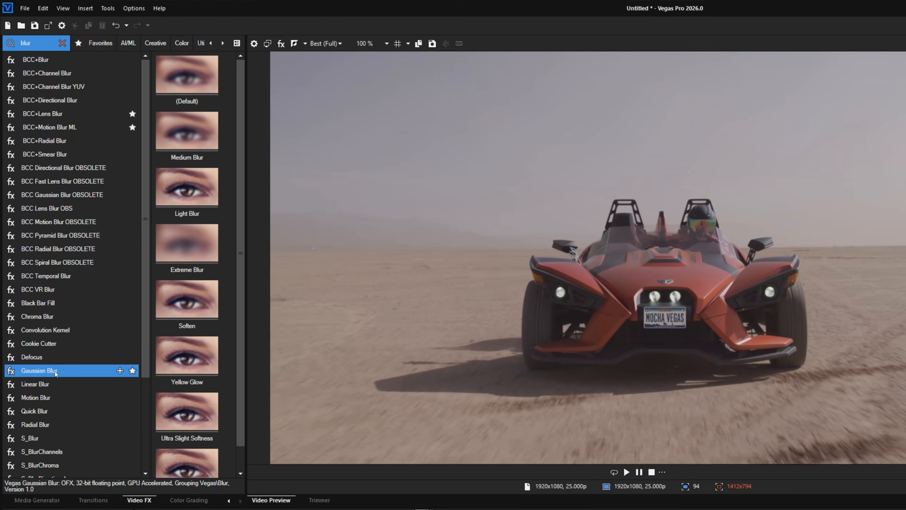
pyautogui.click(192, 465)
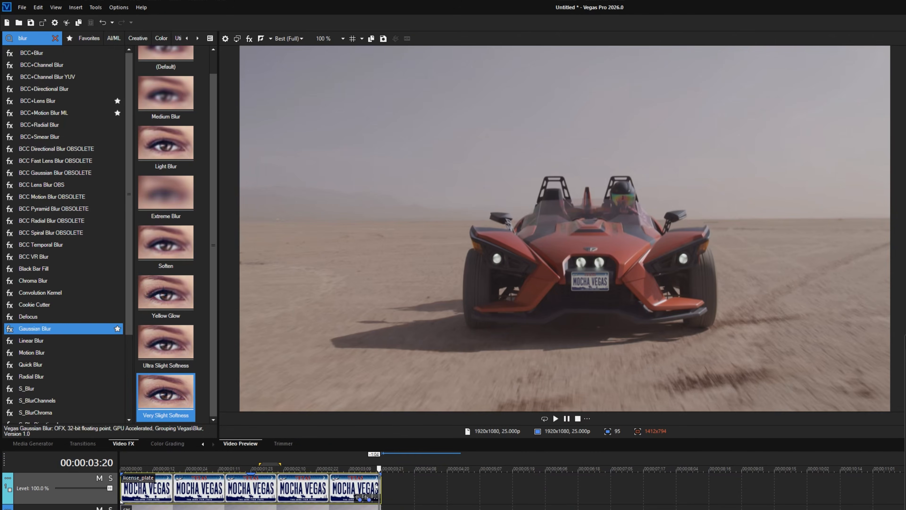
# Insert a new video track above the license plate and add a text media event to it at 00:00:02:01.
pyautogui.moveTo(380, 486); pyautogui.dragTo(260, 486)
pyautogui.rightClick(547, 478)
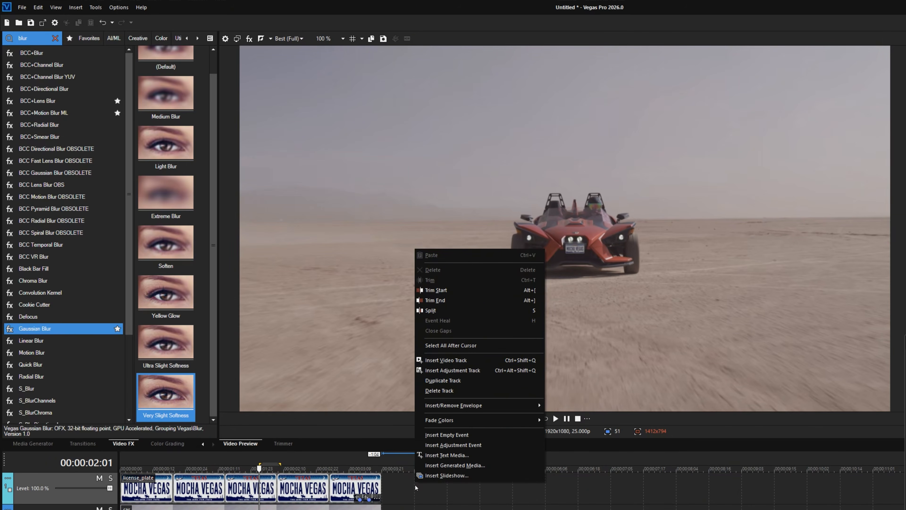
pyautogui.click(452, 362)
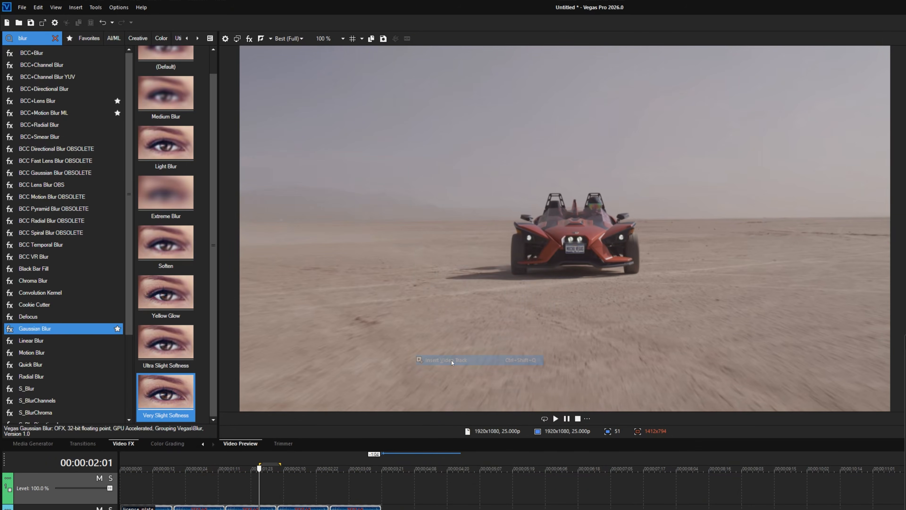
pyautogui.rightClick(310, 486)
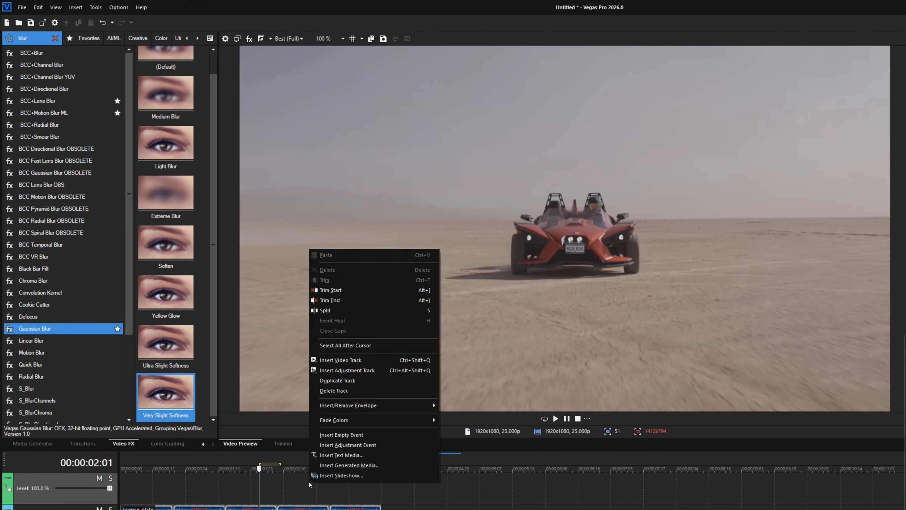
pyautogui.click(352, 457)
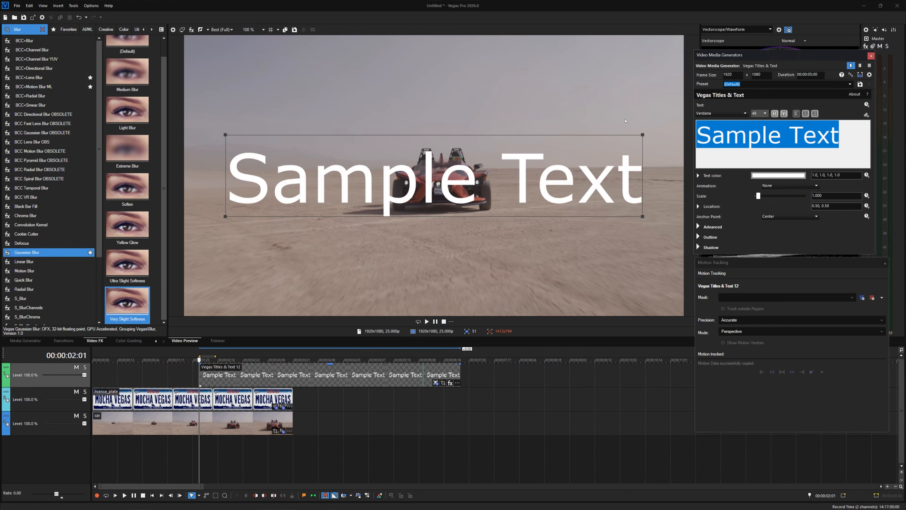
# Set the title text to LEVEL UP in Impact, size 42, italic, and close the text generator.
pyautogui.write('LEVEL UP')
pyautogui.hotkey('ctrl', 'a')
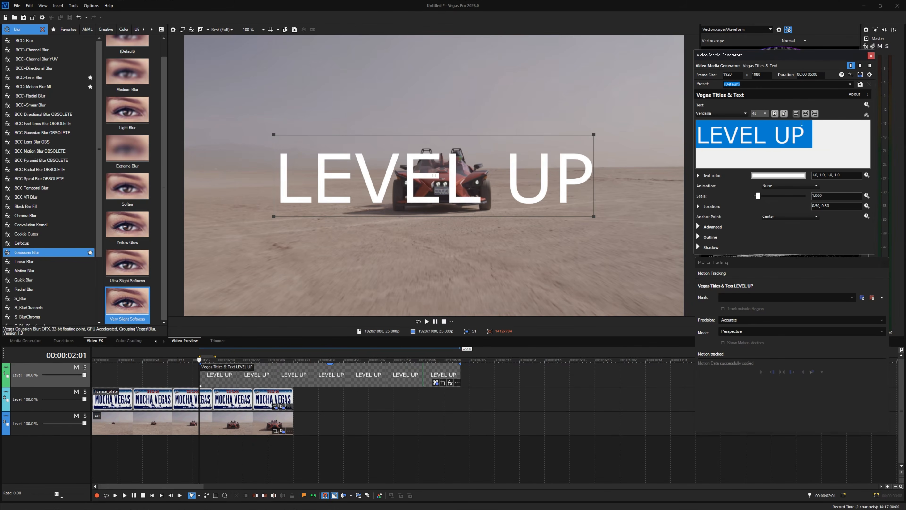
pyautogui.click(709, 114)
pyautogui.press('i')
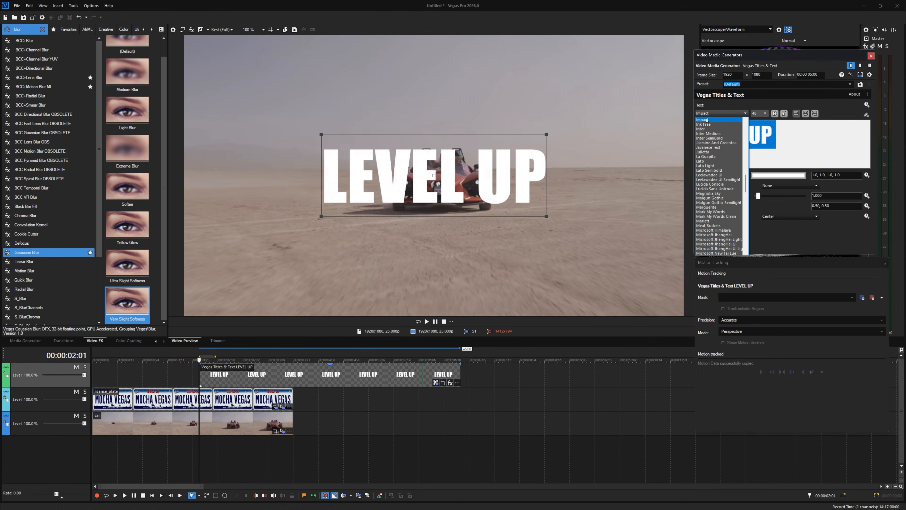
pyautogui.click(707, 121)
pyautogui.scroll(-6, 759, 113)
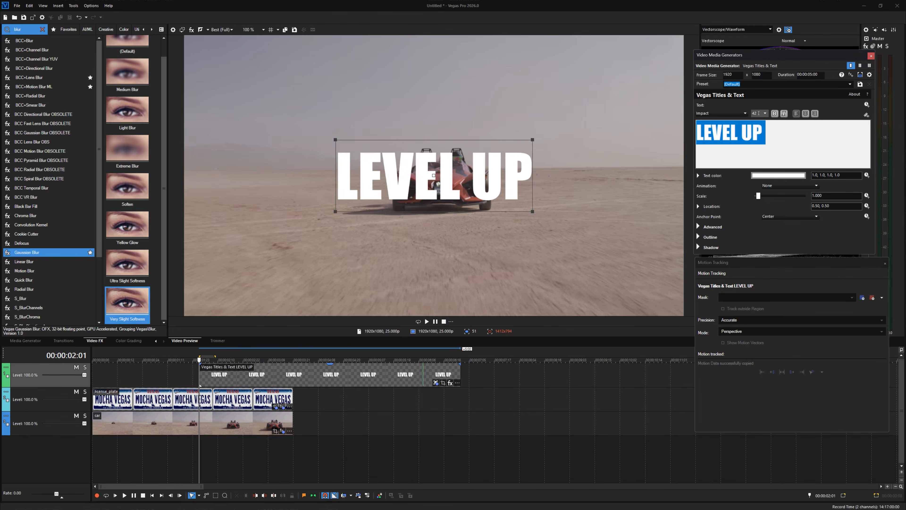
pyautogui.click(784, 113)
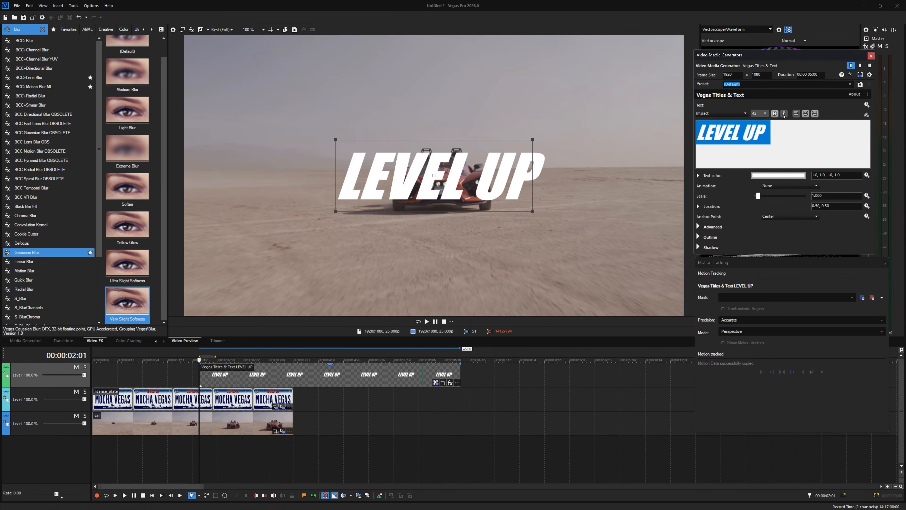
pyautogui.click(767, 153)
pyautogui.click(871, 56)
# Move the LEVEL UP event to the start of the timeline and trim its end to match the car clip.
pyautogui.moveTo(373, 377); pyautogui.dragTo(350, 377)
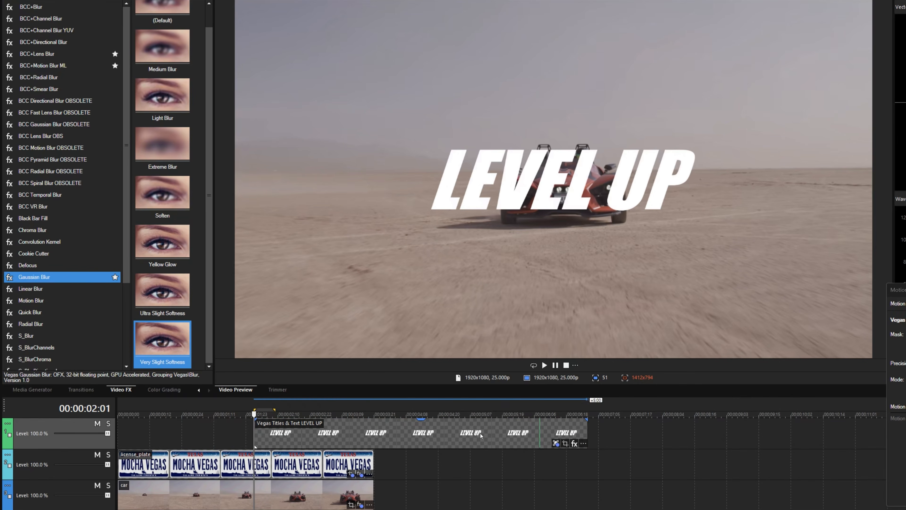
pyautogui.moveTo(446, 435); pyautogui.dragTo(336, 434)
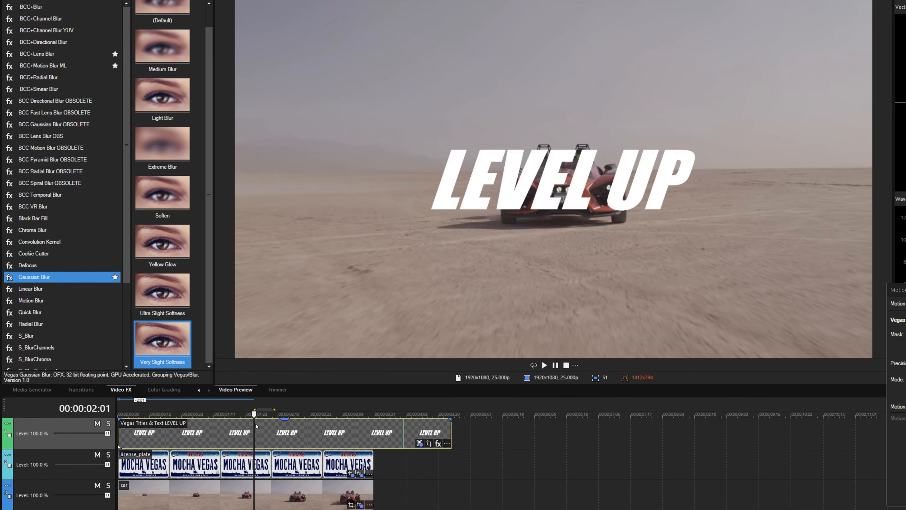
pyautogui.click(126, 436)
pyautogui.moveTo(126, 433); pyautogui.dragTo(288, 434)
pyautogui.moveTo(451, 432); pyautogui.dragTo(294, 427)
pyautogui.click(332, 435)
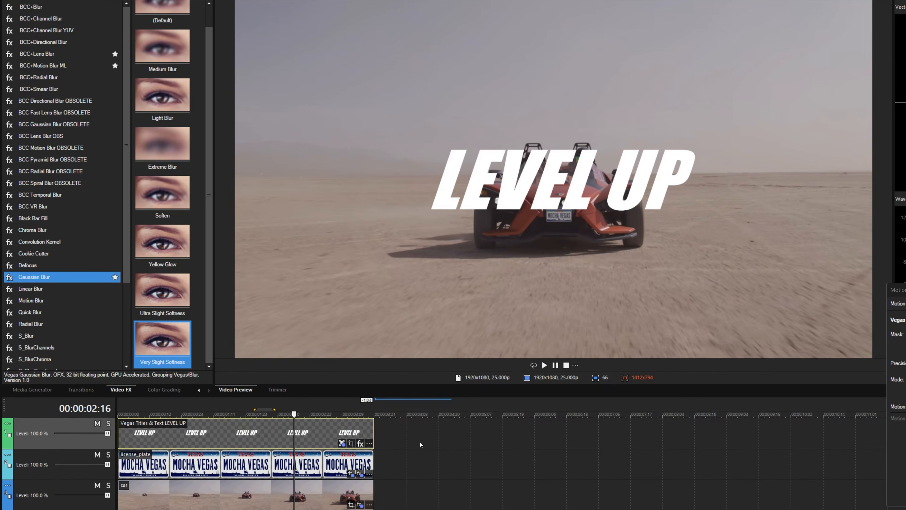
# Create tracking data from only the text layer in the car event's Mocha Vegas effect.
pyautogui.click(361, 504)
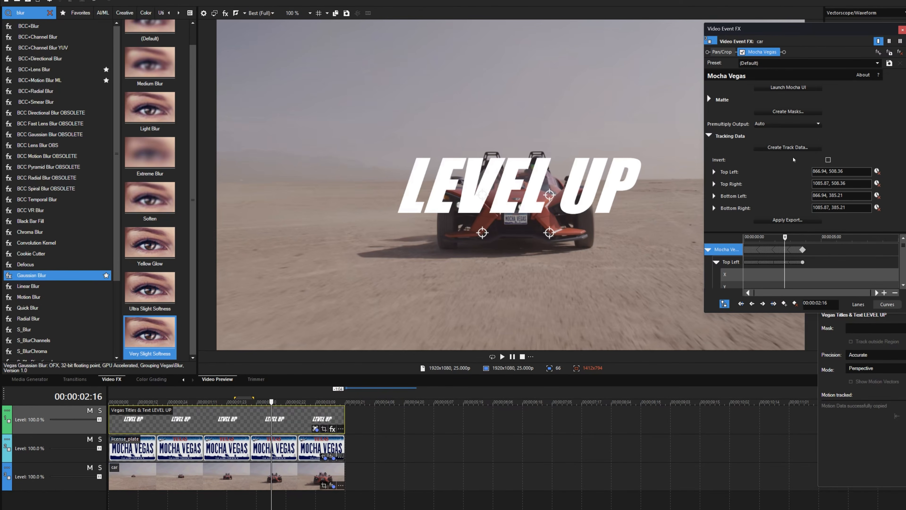
pyautogui.click(788, 148)
pyautogui.click(730, 122)
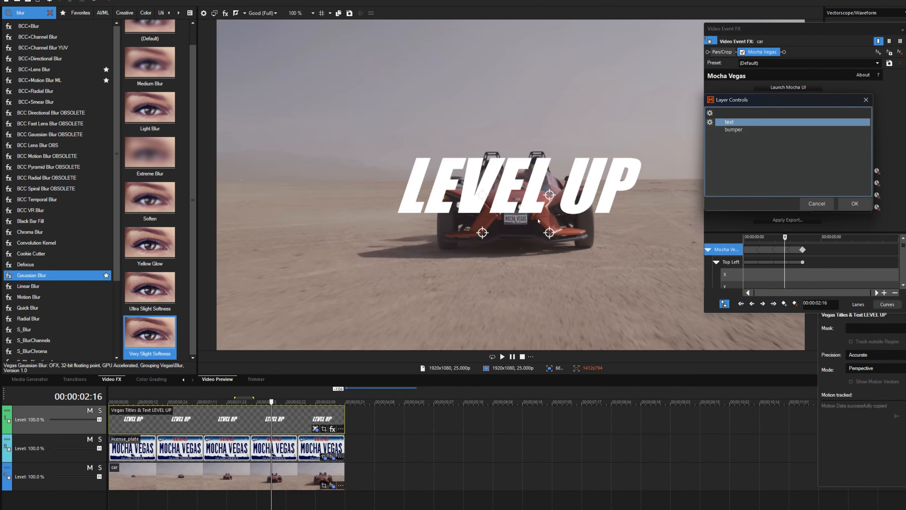
pyautogui.click(855, 203)
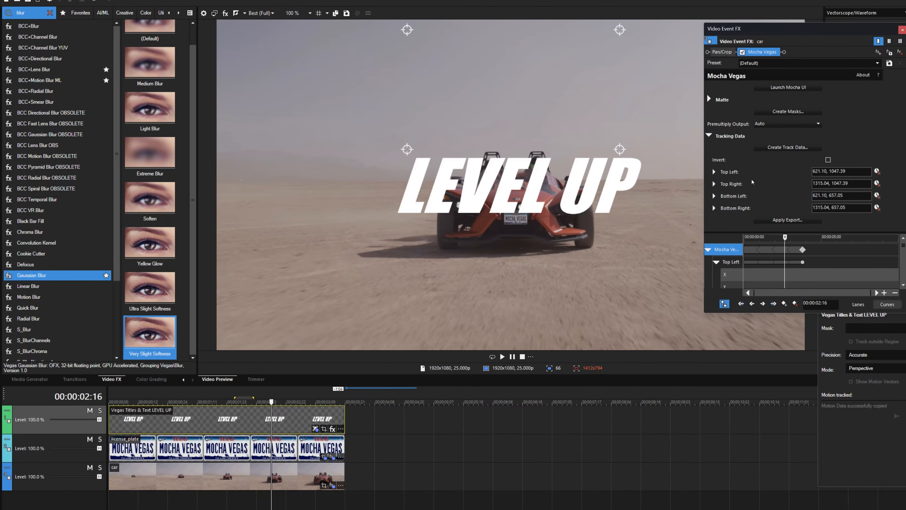
# Transfer the car's Mocha 1 motion data to the LEVEL UP event as a Picture-in-Picture FX and check it along the clip.
pyautogui.click(332, 486)
pyautogui.moveTo(797, 211); pyautogui.dragTo(685, 215)
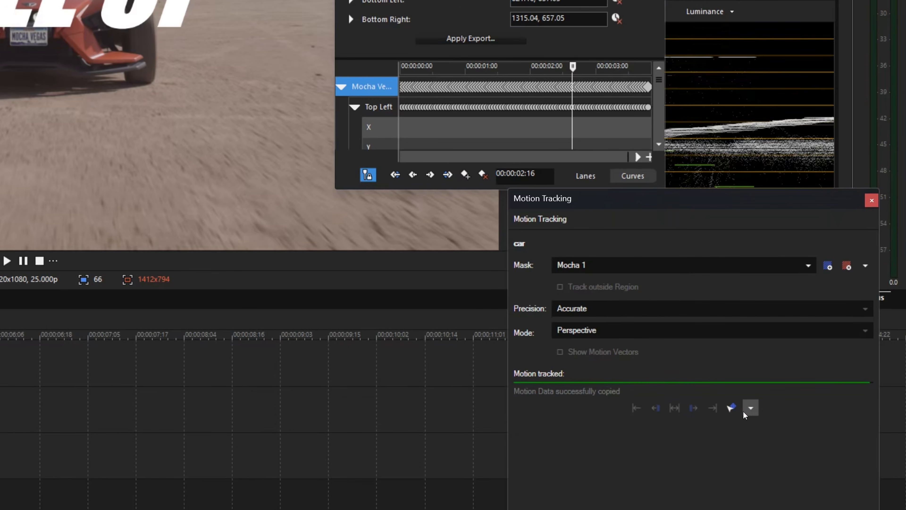
pyautogui.moveTo(733, 410); pyautogui.dragTo(732, 409)
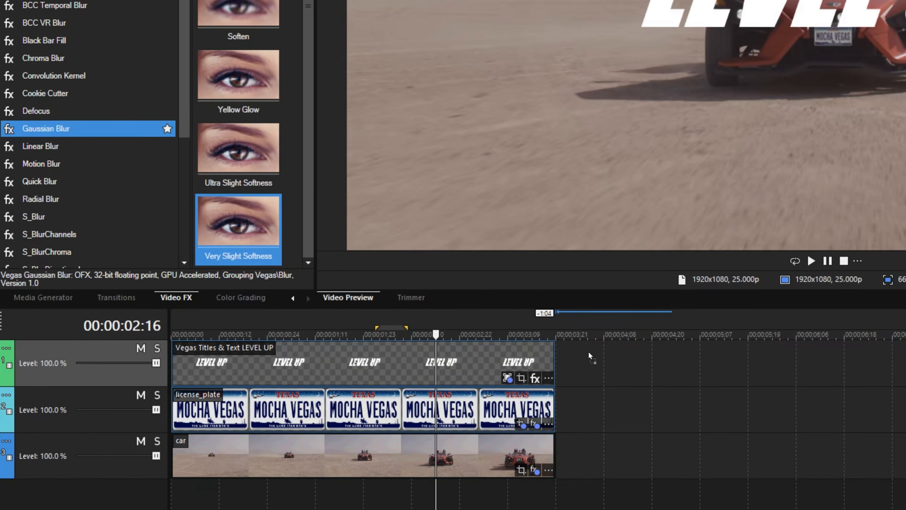
pyautogui.moveTo(489, 348); pyautogui.dragTo(472, 353)
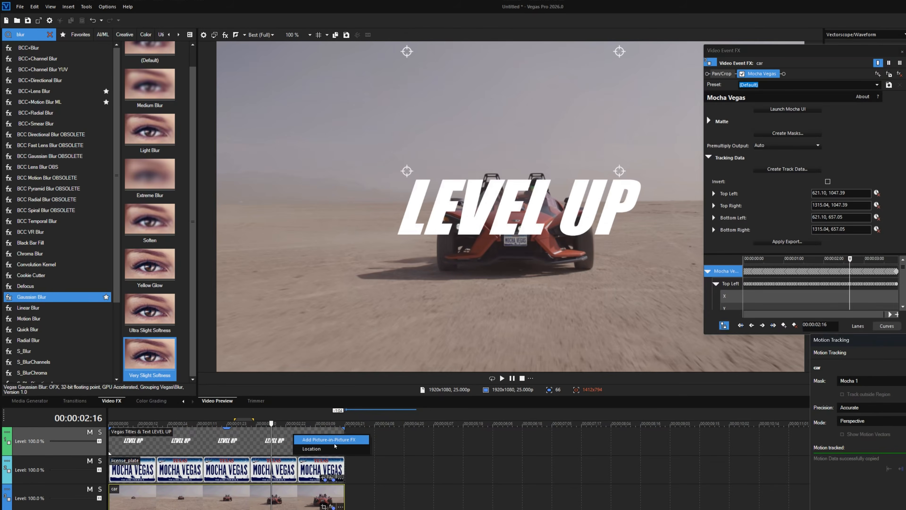
pyautogui.click(335, 444)
pyautogui.moveTo(272, 442); pyautogui.dragTo(292, 432)
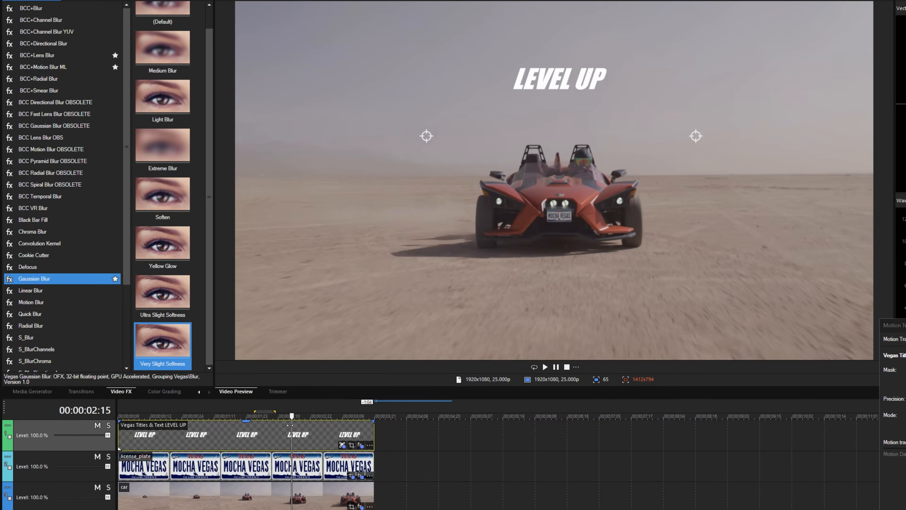
# Insert another video track above the text and paste the LEVEL UP event onto it as a new copy of the source media.
pyautogui.rightClick(404, 433)
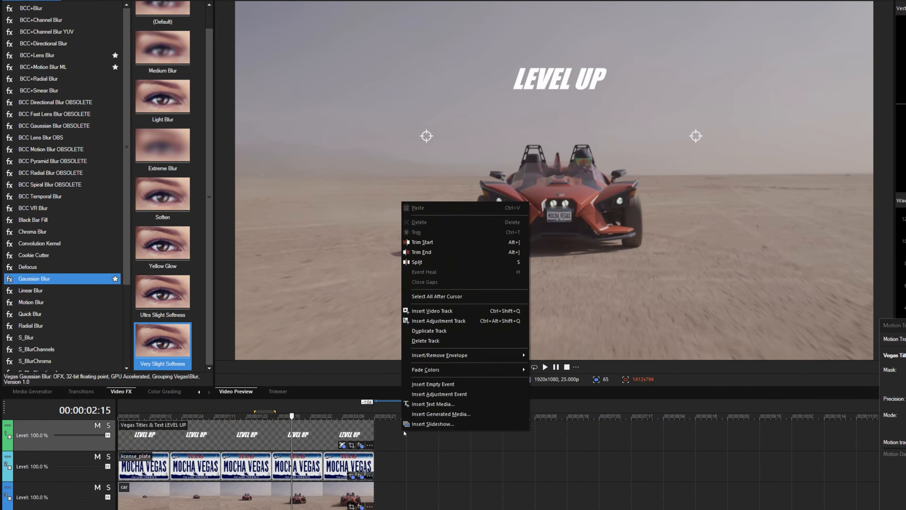
pyautogui.click(447, 311)
pyautogui.click(273, 468)
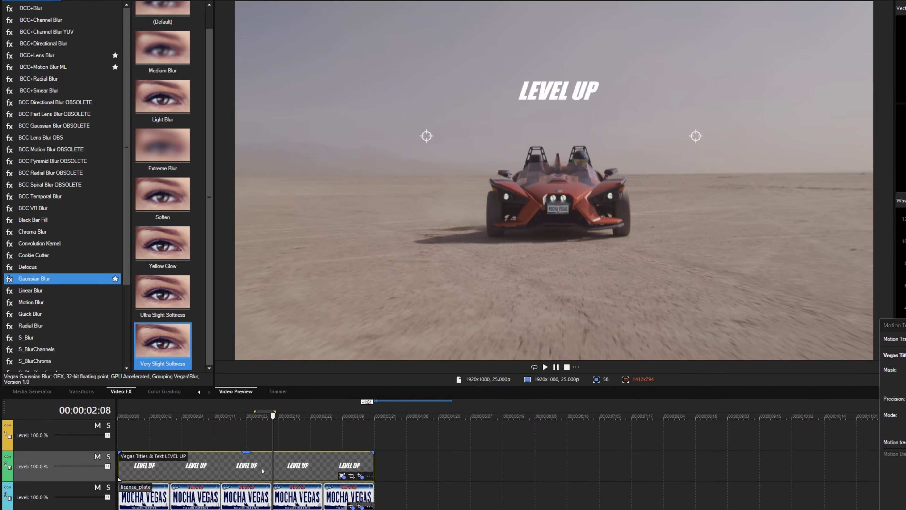
pyautogui.hotkey('ctrl', 'c')
pyautogui.hotkey('ctrl', 'v')
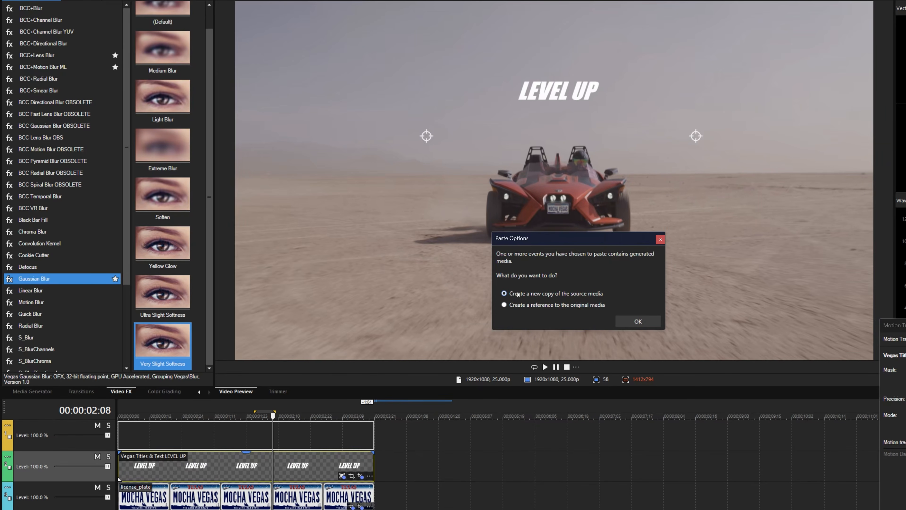
pyautogui.click(636, 321)
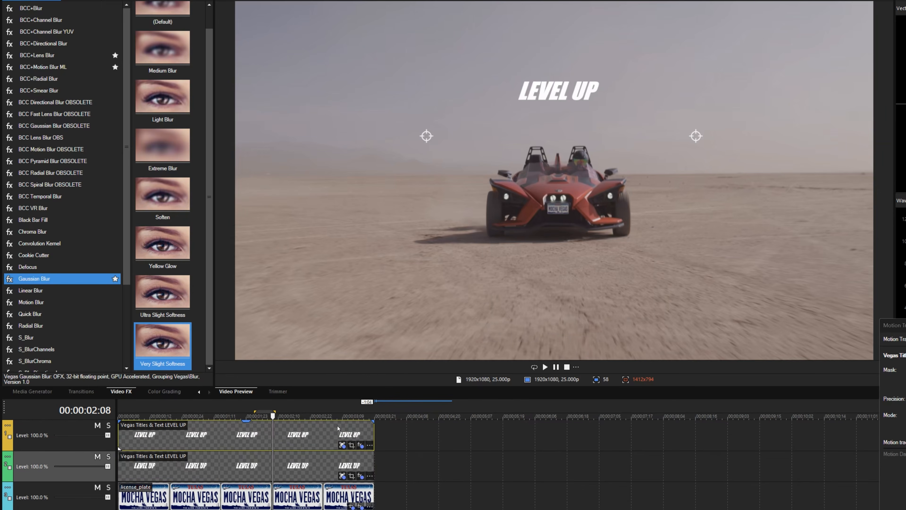
pyautogui.click(271, 436)
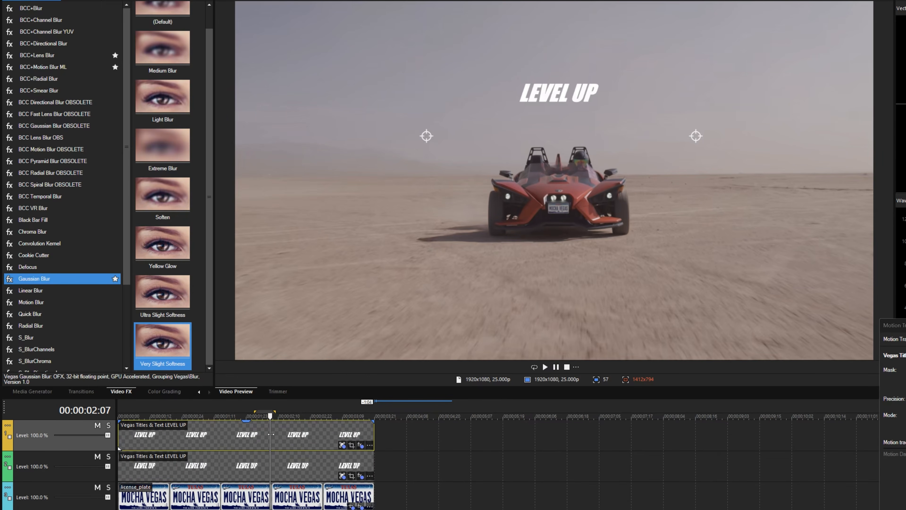
# Change the copied title event's text to YOUR TRACKING, and mute the LEVEL UP track to check the new text along the clip.
pyautogui.click(342, 445)
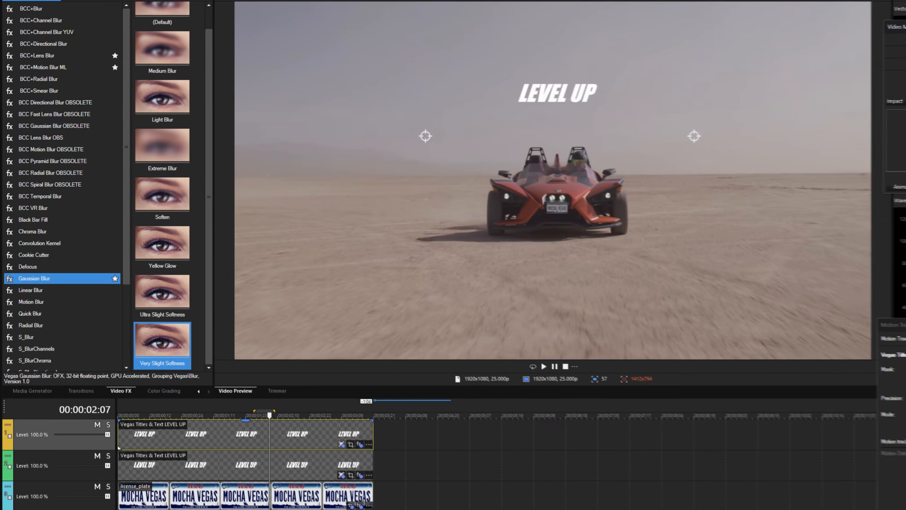
pyautogui.click(797, 129)
pyautogui.hotkey('ctrl', 'a')
pyautogui.write('YOUR TRACKING')
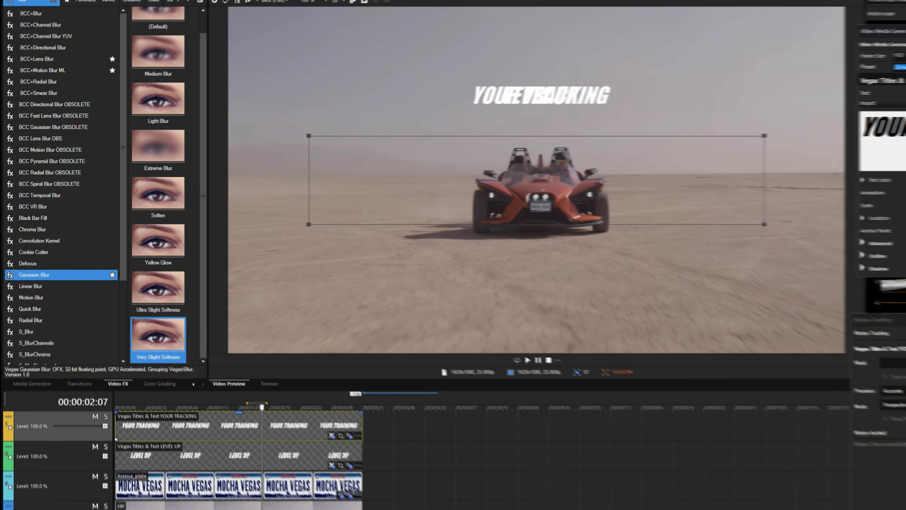
pyautogui.click(78, 400)
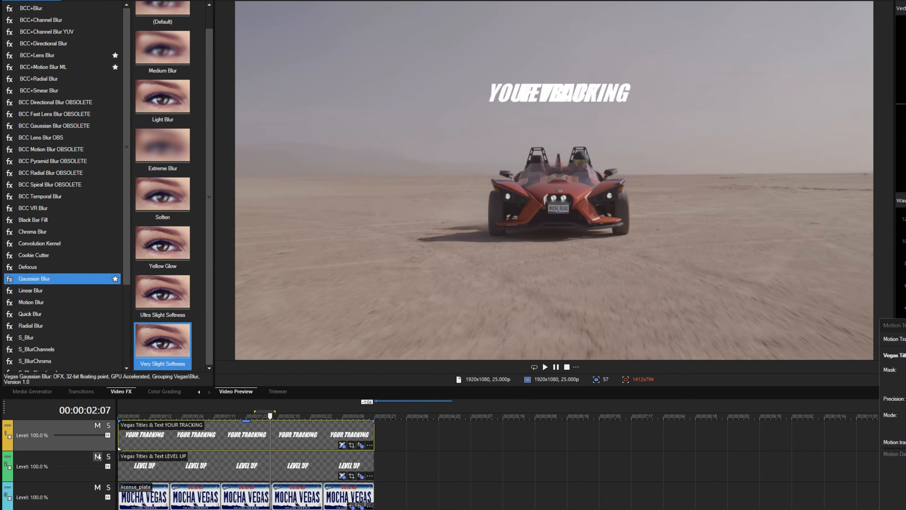
pyautogui.moveTo(270, 437); pyautogui.dragTo(179, 434)
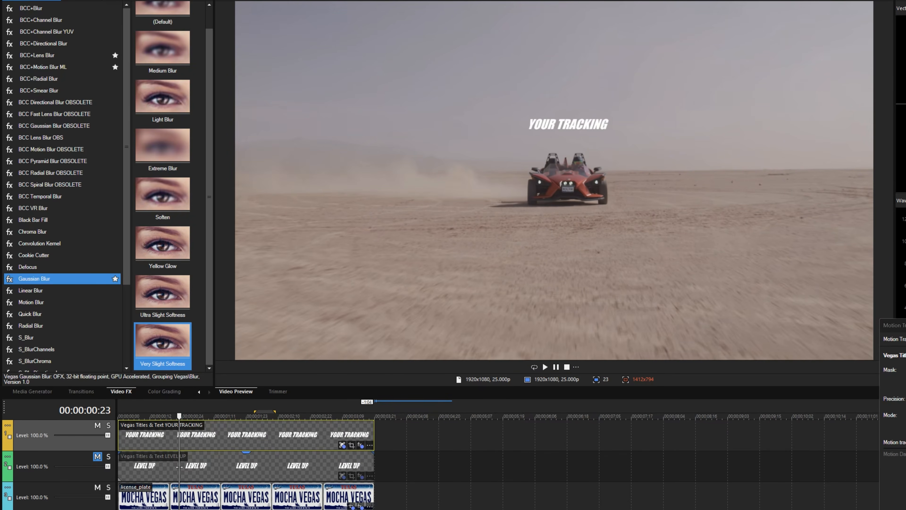
# Split the LEVEL UP event at 00:00:00:23 and delete its first part, switching the mute from its track to the YOUR TRACKING track.
pyautogui.click(179, 468)
pyautogui.press('s')
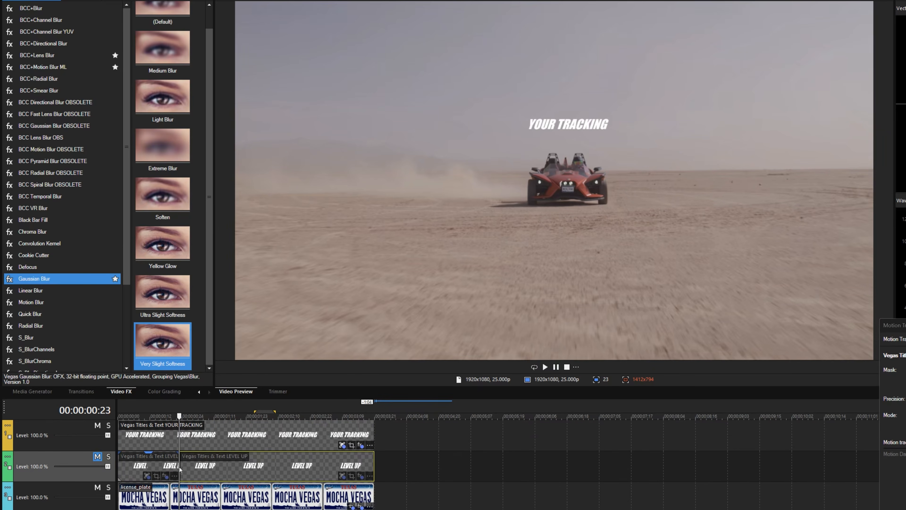
pyautogui.click(98, 425)
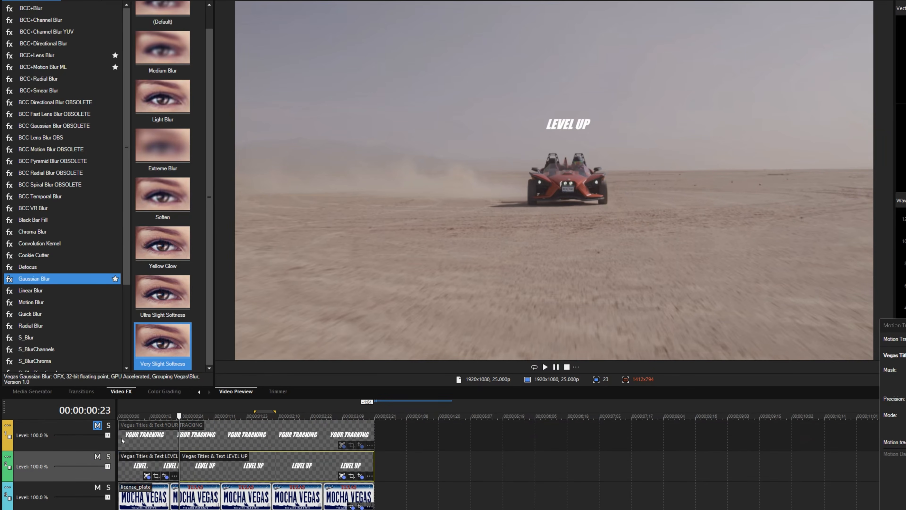
pyautogui.moveTo(180, 434); pyautogui.dragTo(217, 446)
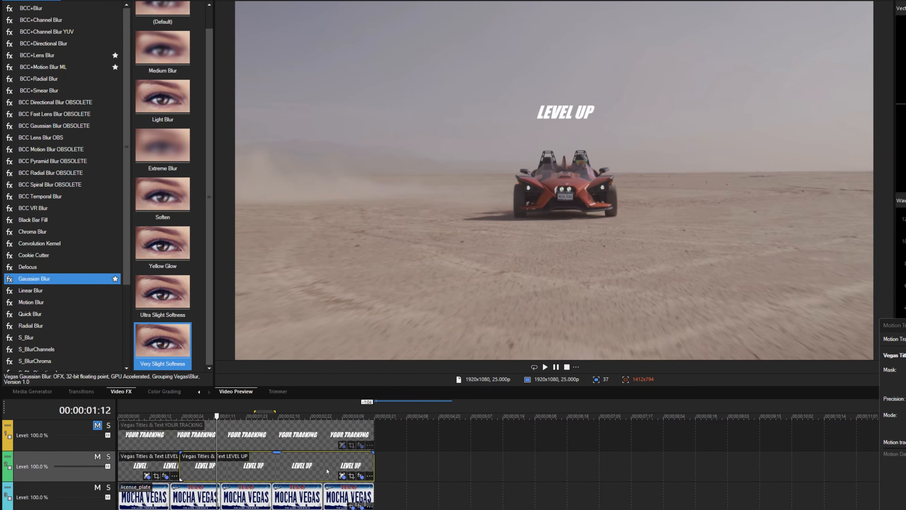
pyautogui.moveTo(217, 434); pyautogui.dragTo(199, 426)
pyautogui.click(129, 464)
pyautogui.press('Delete')
# Split the LEVEL UP event at 00:00:02:09 and delete the part after the split.
pyautogui.moveTo(129, 436); pyautogui.dragTo(275, 433)
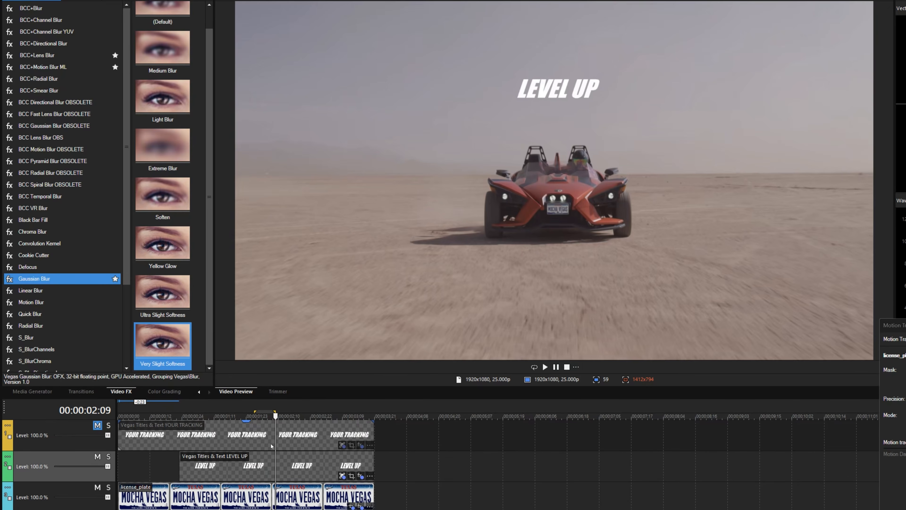
pyautogui.click(278, 470)
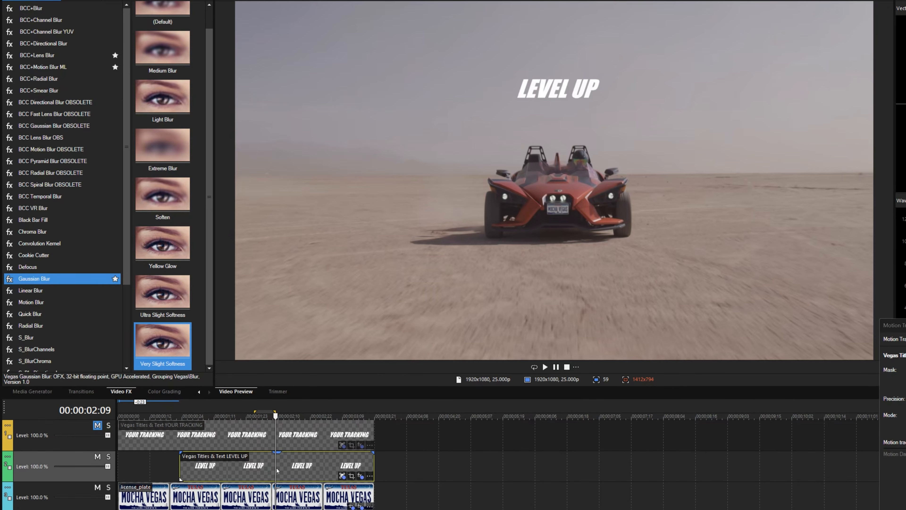
pyautogui.press('s')
pyautogui.click(307, 467)
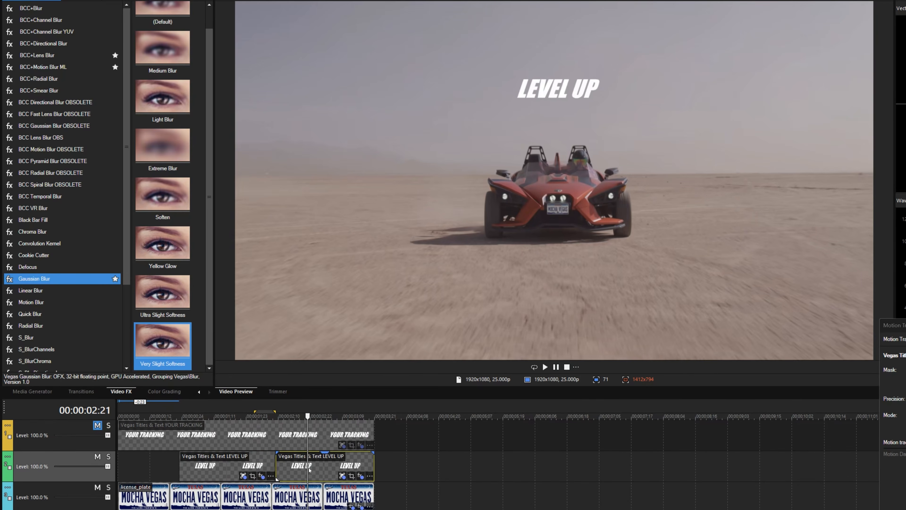
pyautogui.press('Delete')
# Split the YOUR TRACKING event at 00:00:02:01 and delete the part before the split.
pyautogui.click(278, 460)
pyautogui.moveTo(275, 460); pyautogui.dragTo(254, 458)
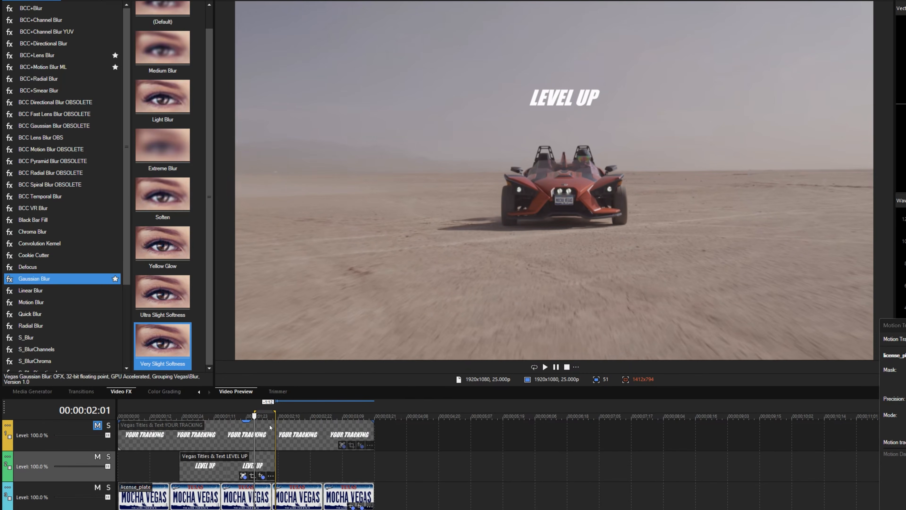
pyautogui.scroll(3, 252, 436)
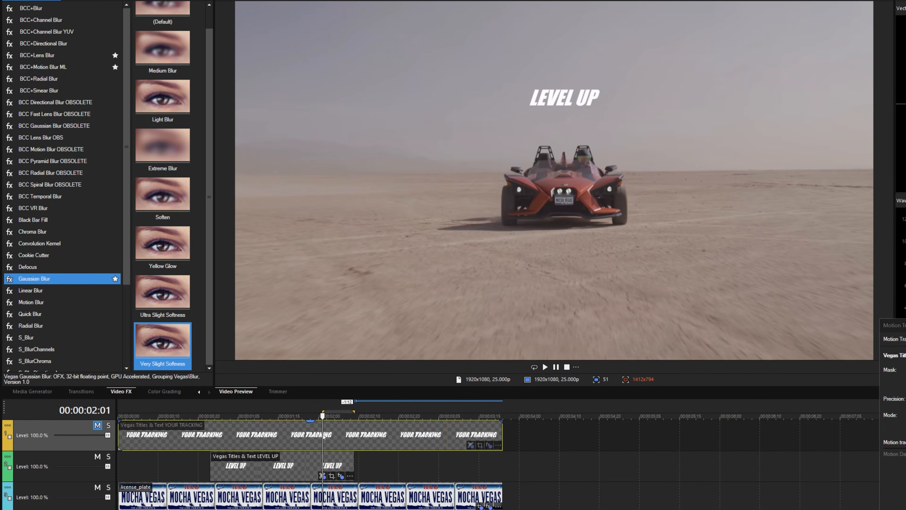
pyautogui.press('s')
pyautogui.click(269, 430)
pyautogui.press('Delete')
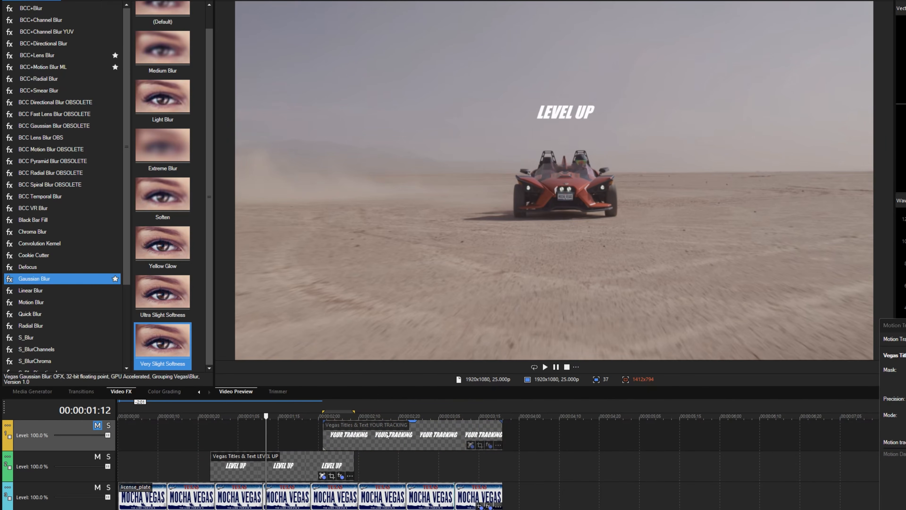
# Move the YOUR TRACKING event straight down onto the LEVEL UP track so the two titles overlap in a crossfade, and check the overlap.
pyautogui.click(379, 444)
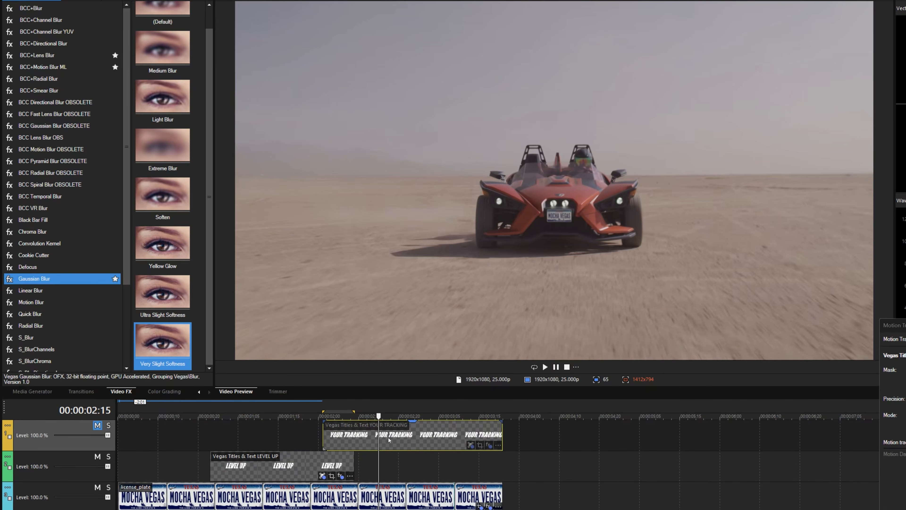
pyautogui.moveTo(389, 440); pyautogui.dragTo(389, 471)
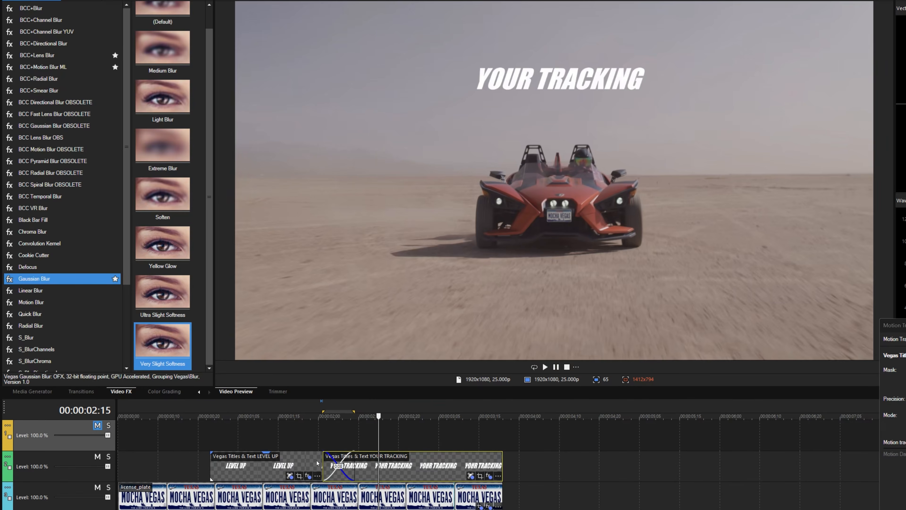
pyautogui.click(314, 442)
pyautogui.moveTo(316, 438); pyautogui.dragTo(354, 438)
pyautogui.press('Right')
pyautogui.press('Right')
pyautogui.press('Right')
# Apply the BCC+Swish Pan Snap Left transition to the LEVEL UP event's start and the crossfade between the titles, and preview the result.
pyautogui.click(81, 390)
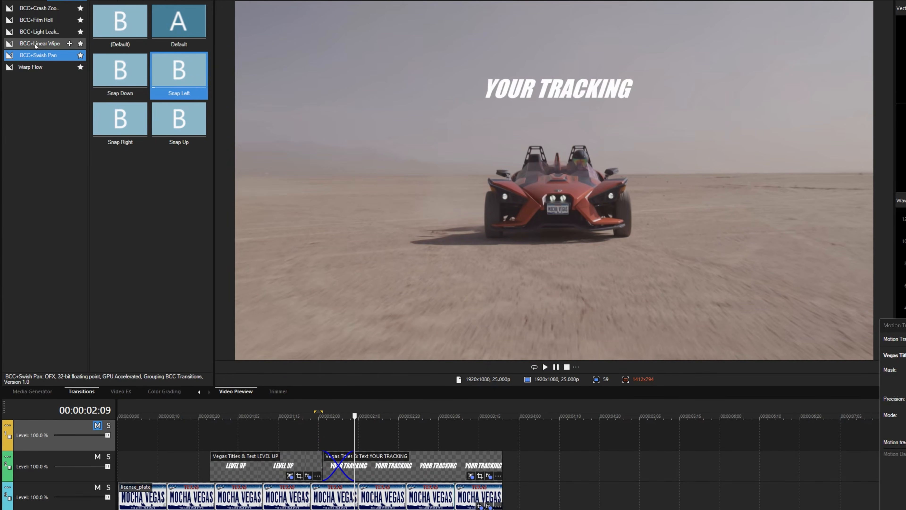
pyautogui.moveTo(178, 75); pyautogui.dragTo(212, 466)
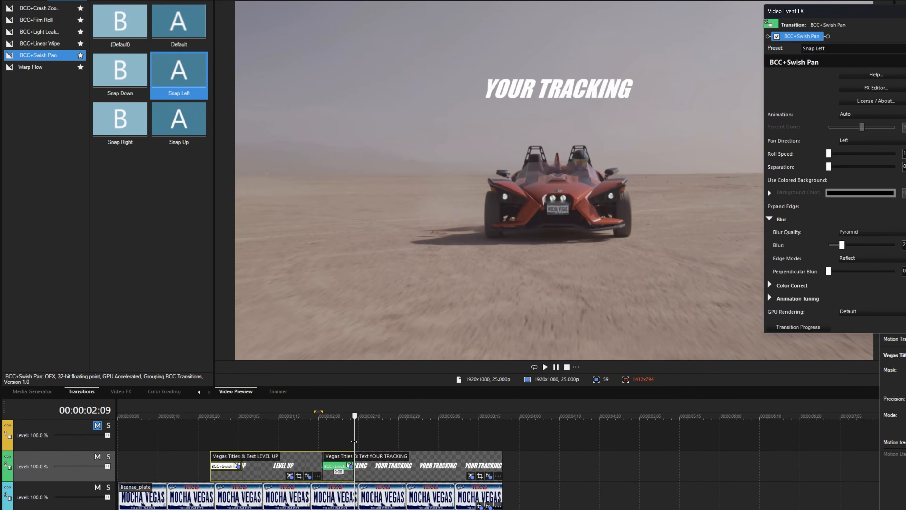
pyautogui.moveTo(354, 442); pyautogui.dragTo(211, 441)
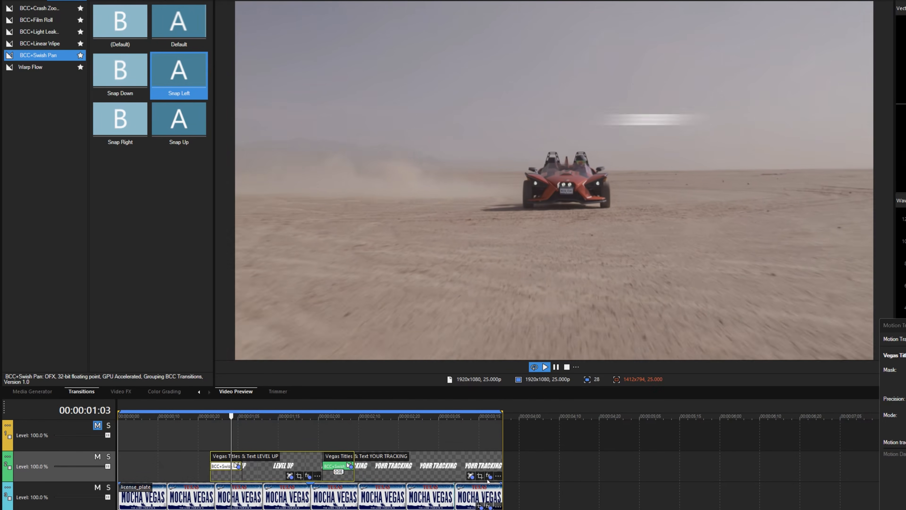